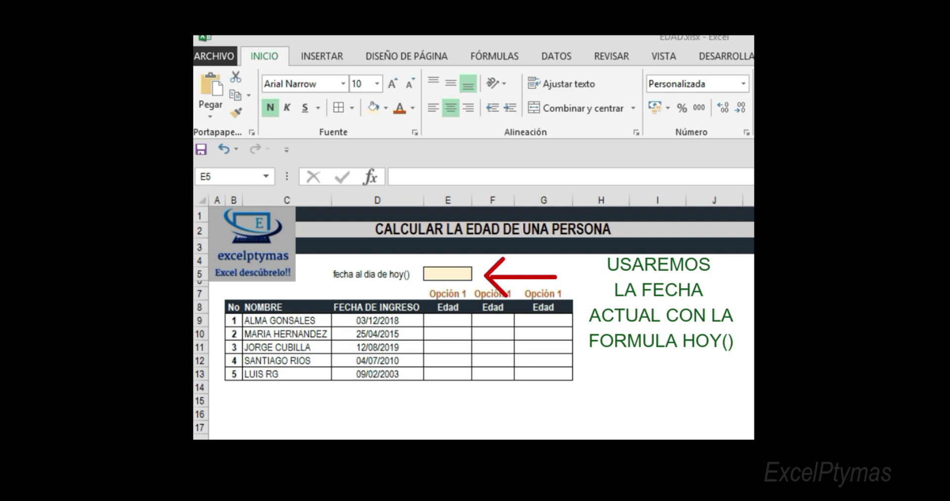
- Enter the formula =hoy() in cell E5 beside the "fecha al dia de hoy()" label
{"action": "left_click", "coordinate": [436, 273]}
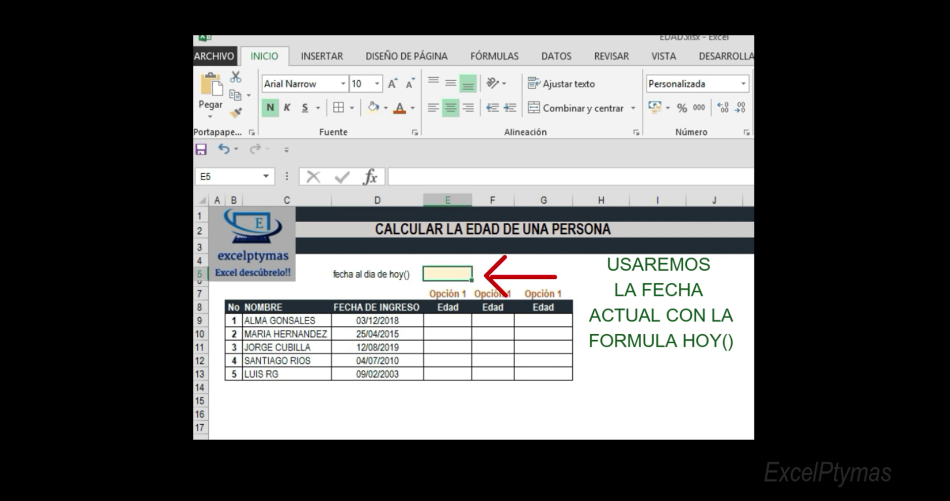
{"action": "type", "text": "="}
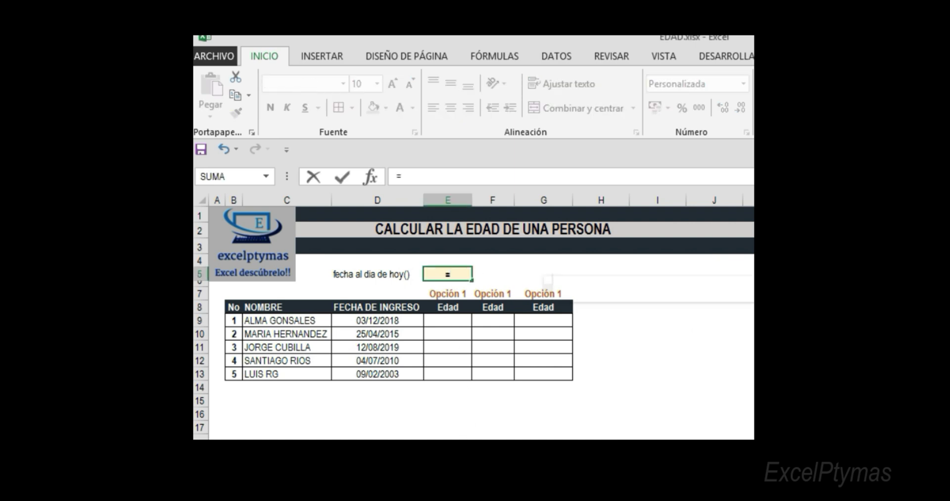
{"action": "type", "text": "hoy()"}
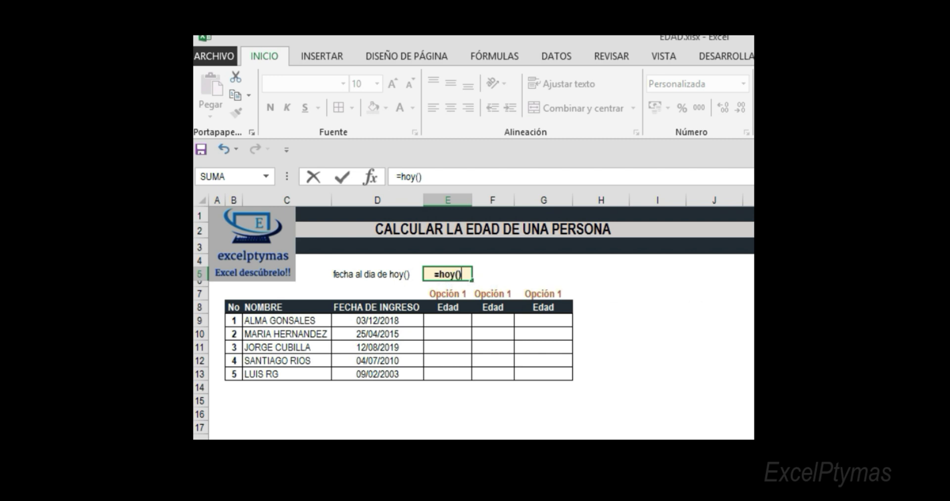
{"action": "key", "text": "Return"}
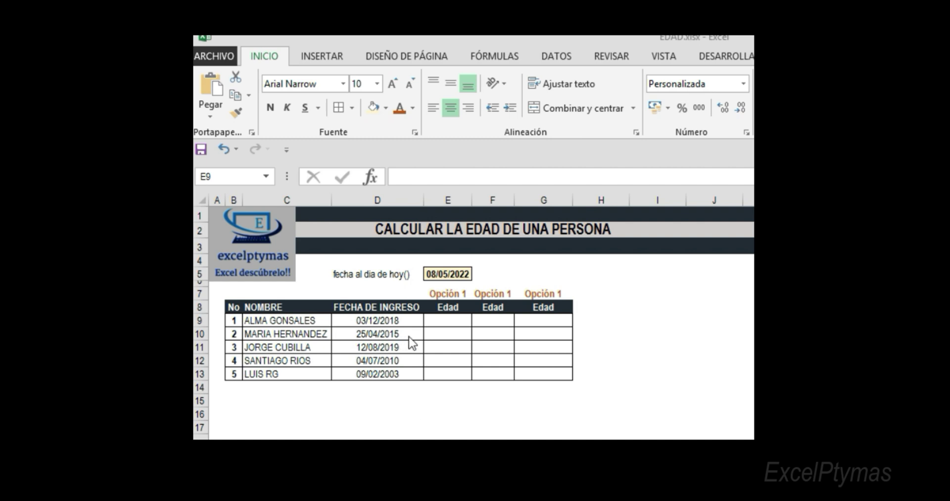
- Enter the formula =año(hoy())-año(D9) in cell E9, the first row of the first Edad column
{"action": "left_click", "coordinate": [441, 320]}
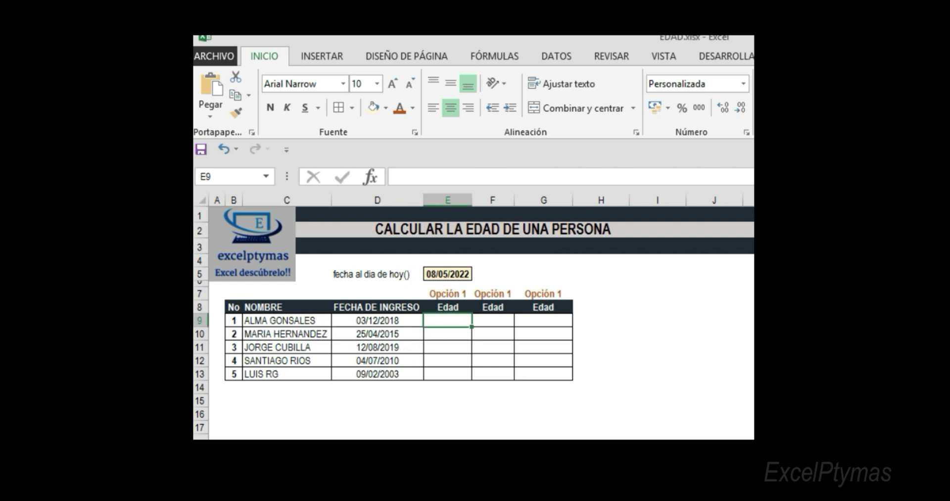
{"action": "type", "text": "="}
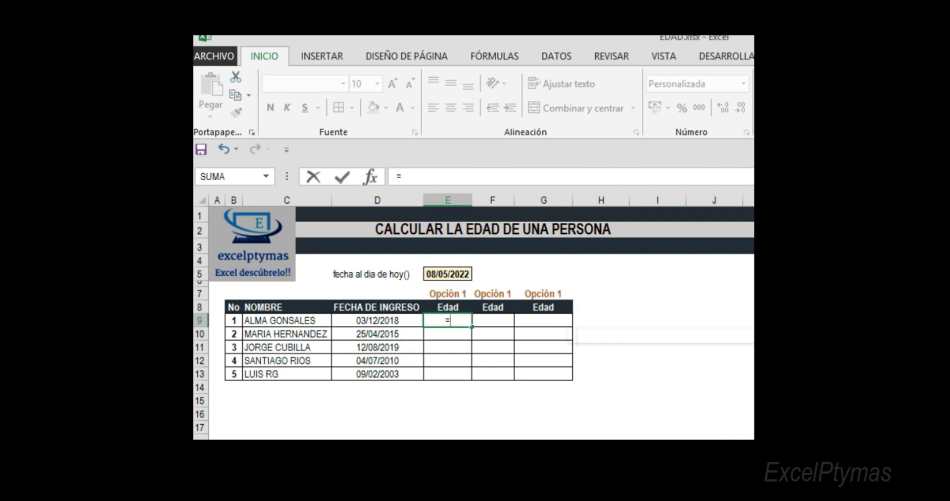
{"action": "type", "text": "año"}
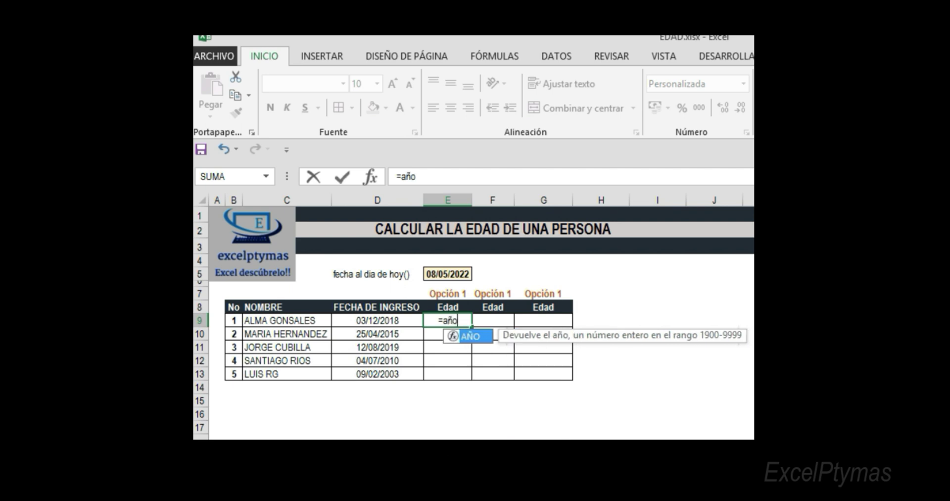
{"action": "type", "text": "(ho"}
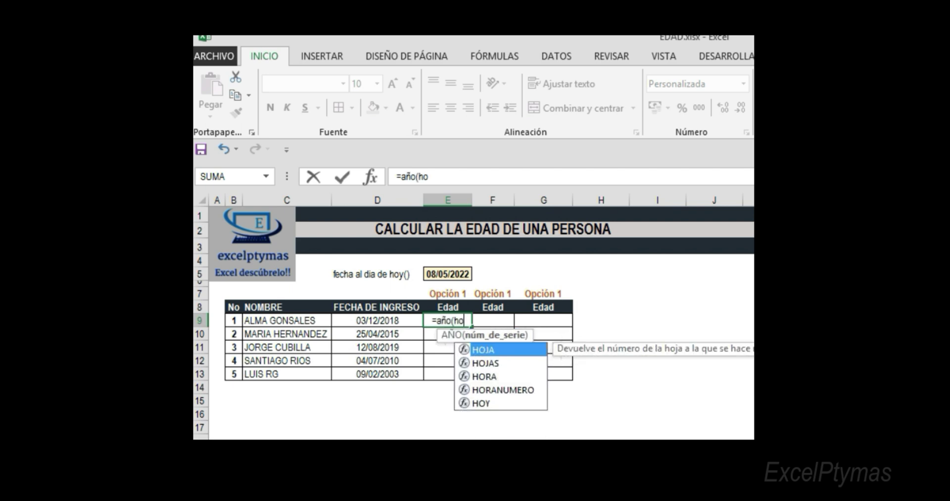
{"action": "type", "text": "y()"}
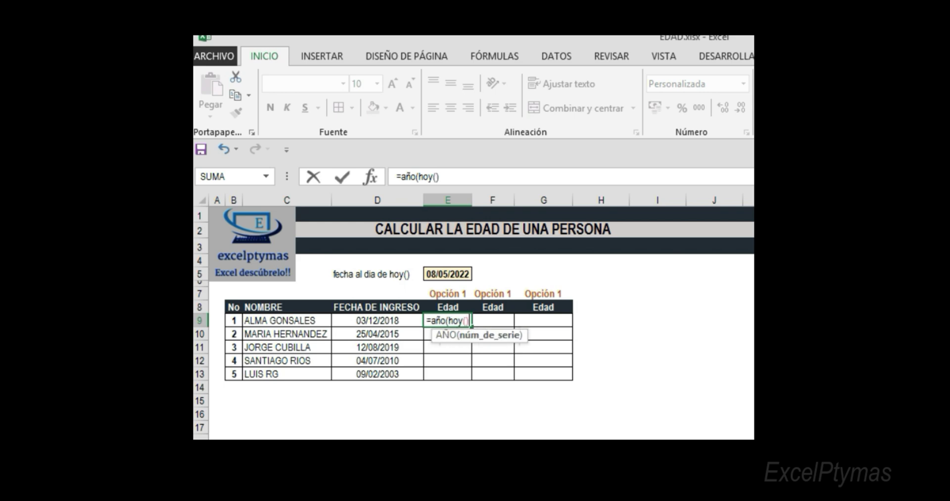
{"action": "type", "text": ")-"}
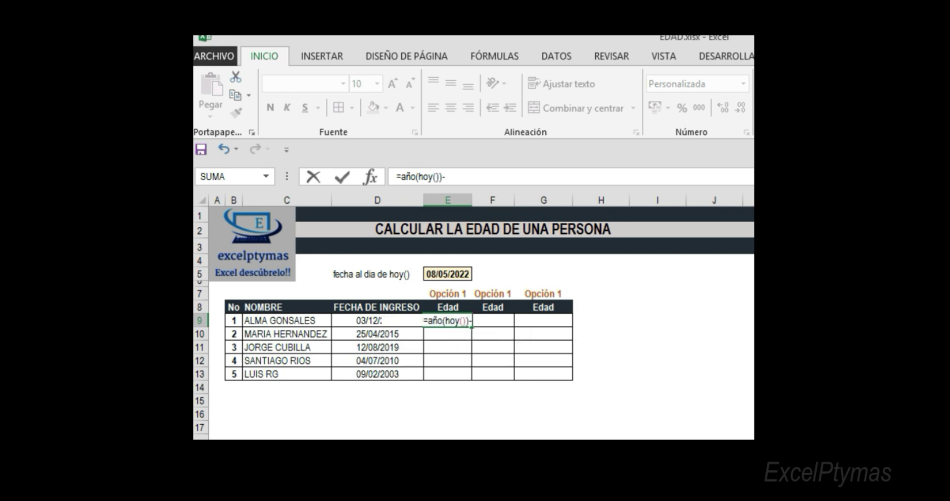
{"action": "type", "text": "año"}
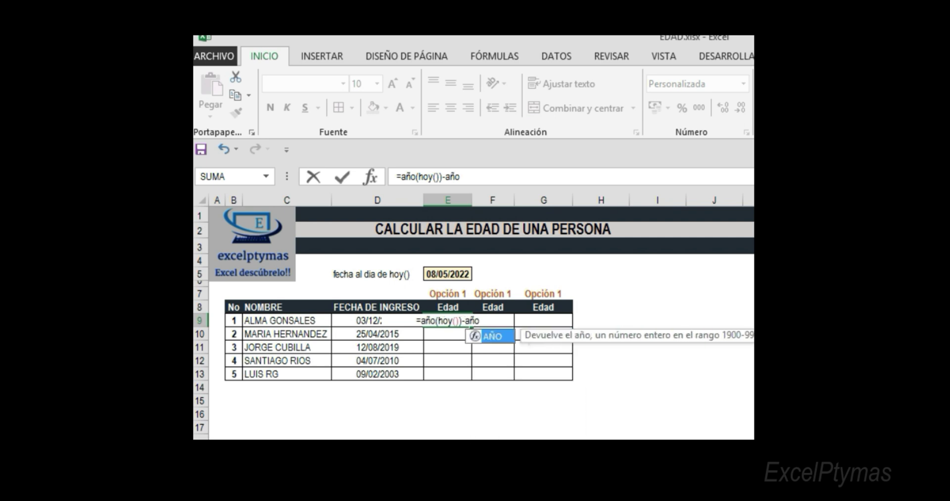
{"action": "type", "text": "("}
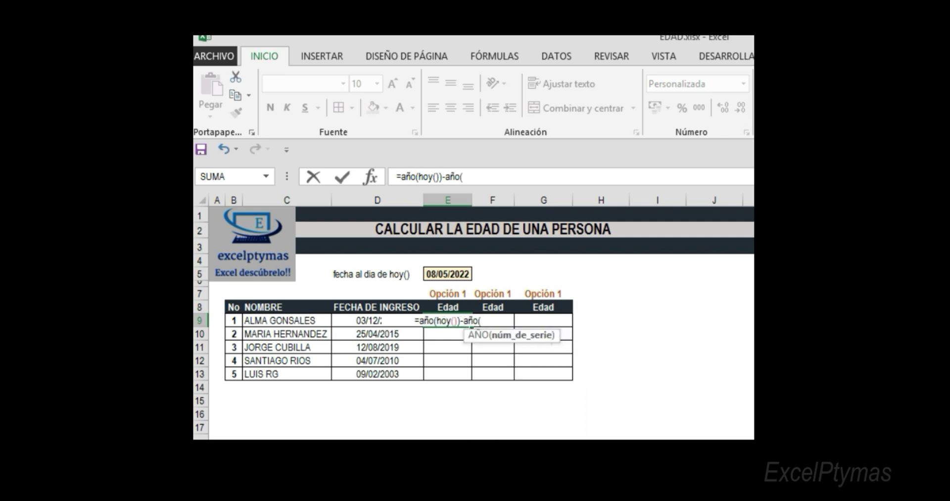
{"action": "left_click", "coordinate": [349, 318]}
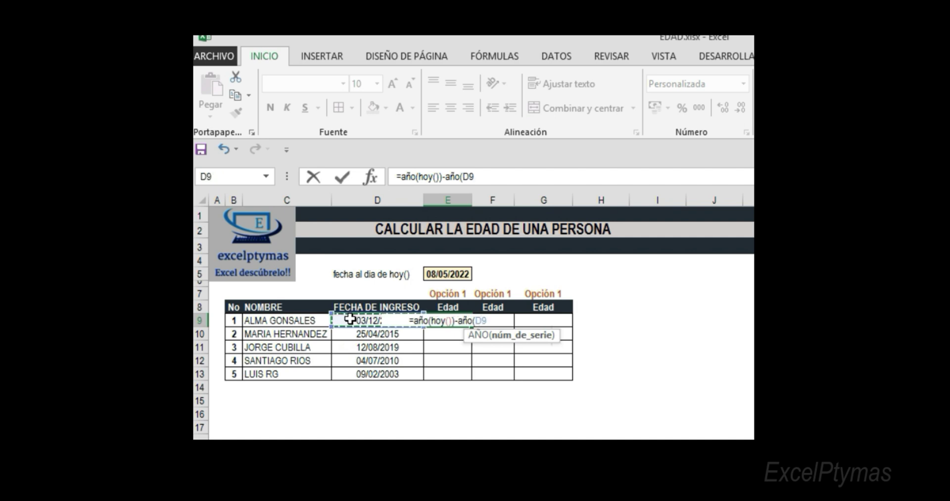
{"action": "type", "text": ")"}
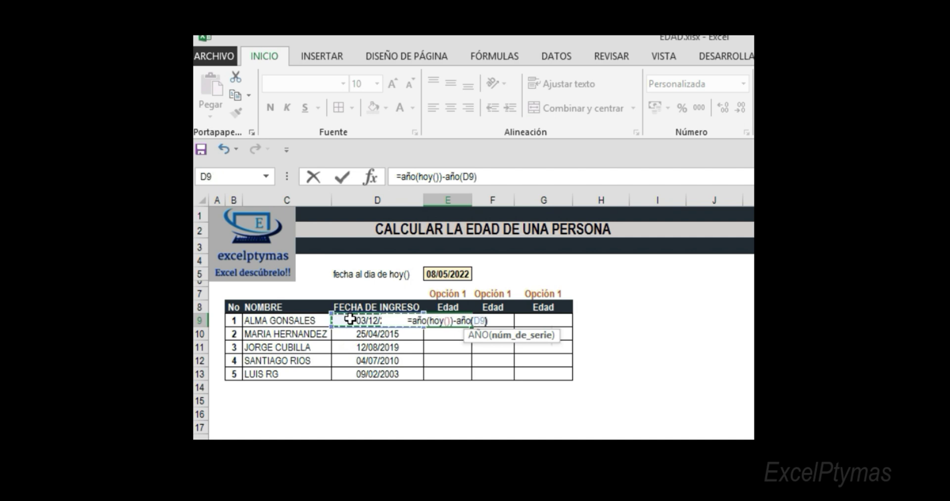
{"action": "key", "text": "Return"}
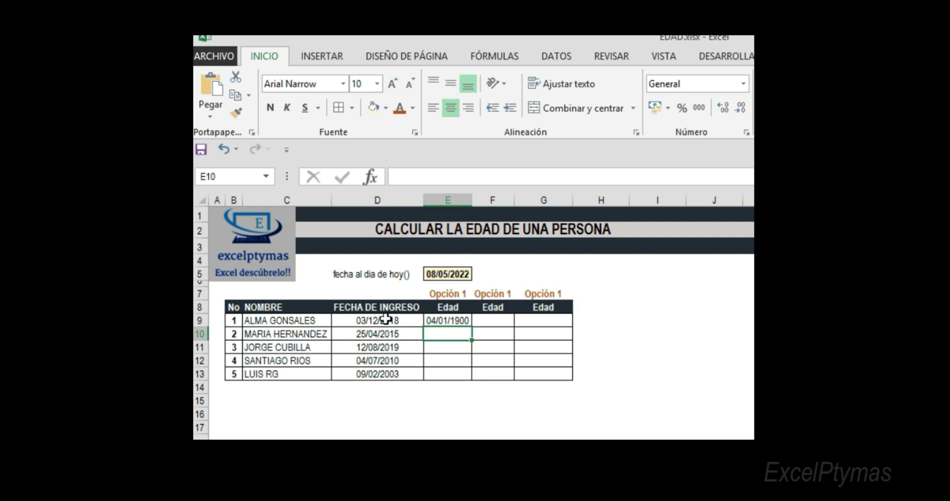
- Set the number format of cell E9 to General and fill its formula down through E13
{"action": "left_click", "coordinate": [448, 321]}
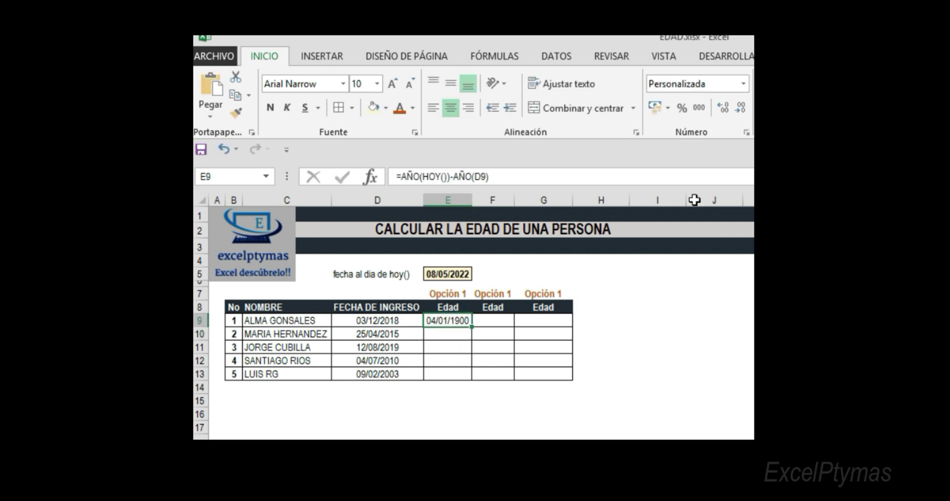
{"action": "left_click", "coordinate": [745, 84]}
{"action": "left_click", "coordinate": [717, 110]}
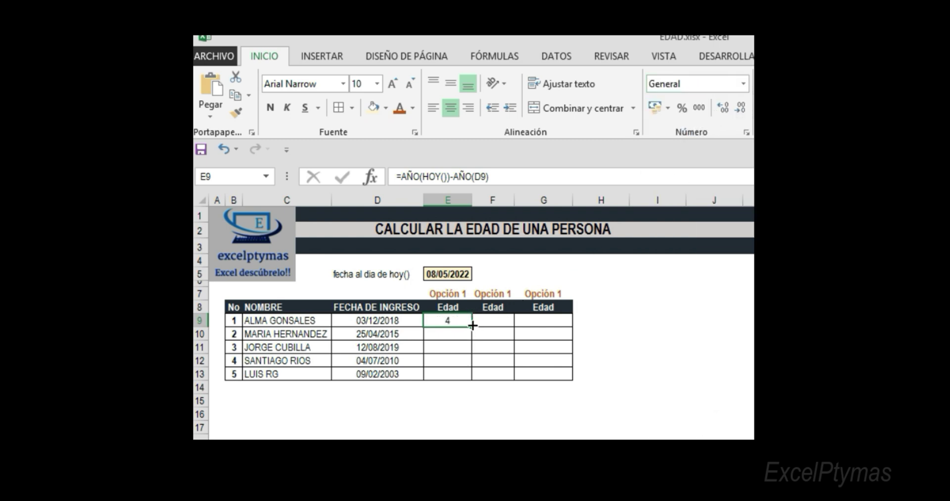
{"action": "left_click_drag", "start_coordinate": [472, 326], "coordinate": [470, 383]}
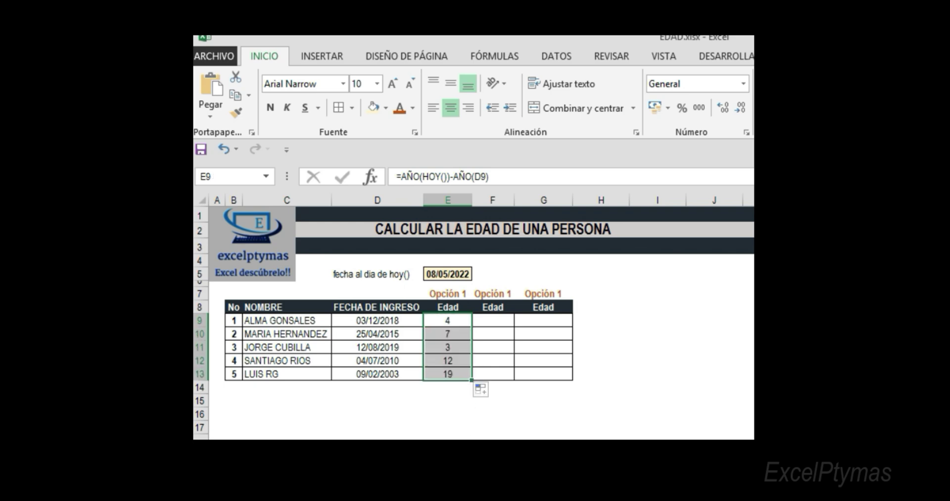
{"action": "left_click", "coordinate": [450, 415]}
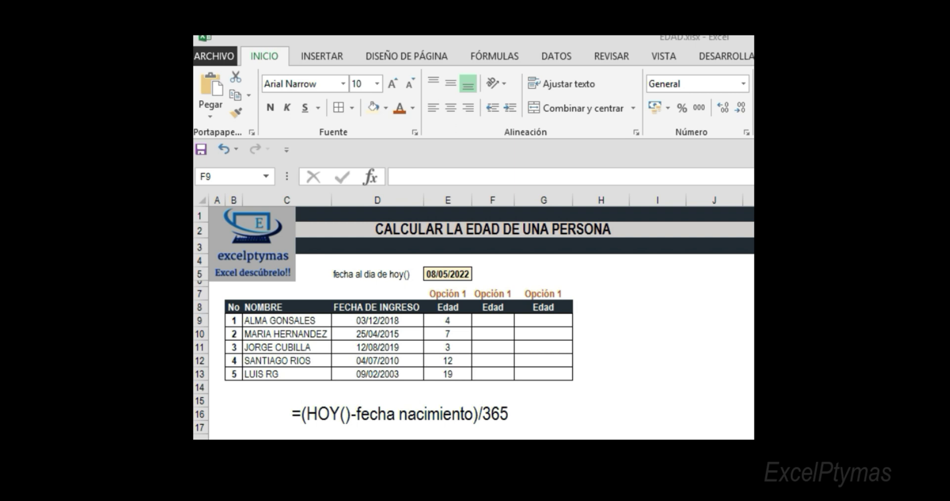
- Enter the formula =(hoy()-D9)/365 in cell F9, the first row of the second Edad column
{"action": "left_click", "coordinate": [500, 321]}
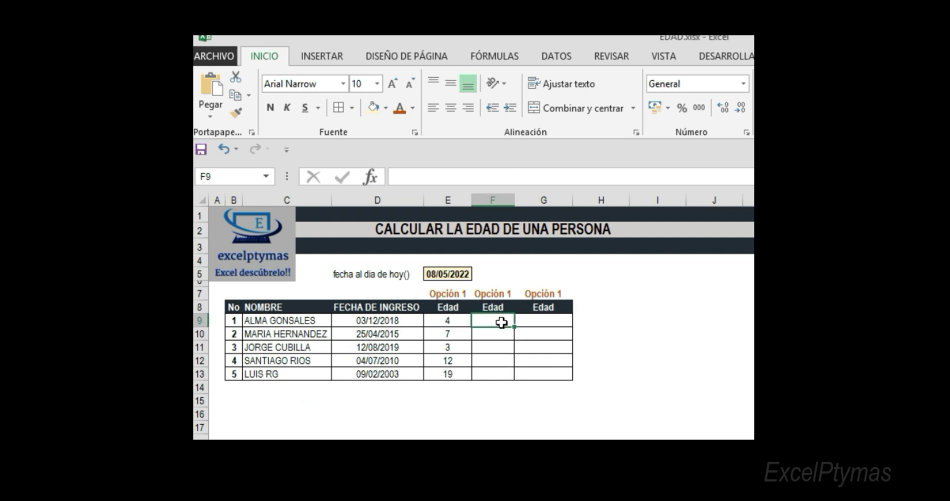
{"action": "type", "text": "="}
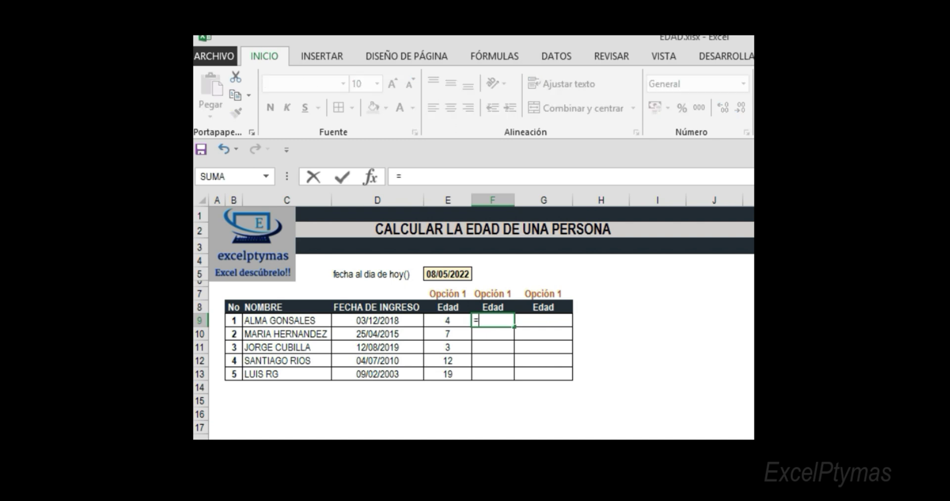
{"action": "type", "text": "(ho"}
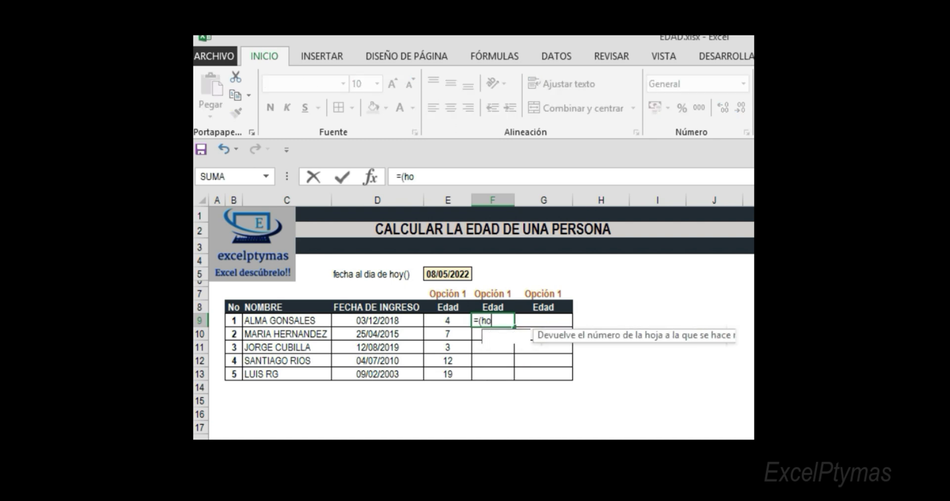
{"action": "type", "text": "y()"}
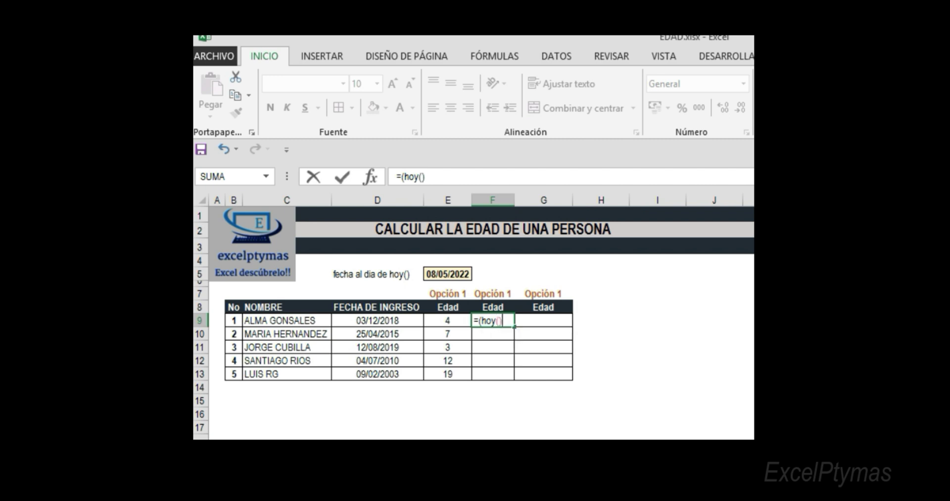
{"action": "type", "text": "-"}
{"action": "left_click", "coordinate": [391, 320]}
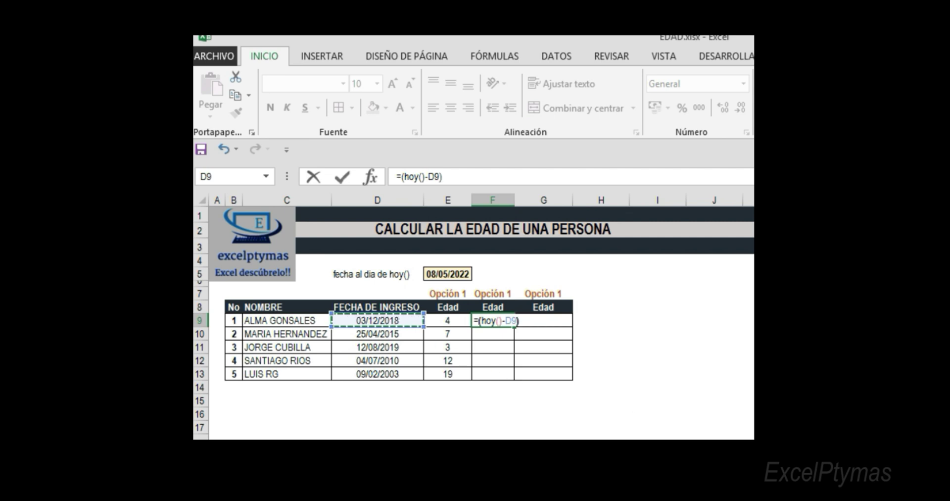
{"action": "type", "text": ")/365"}
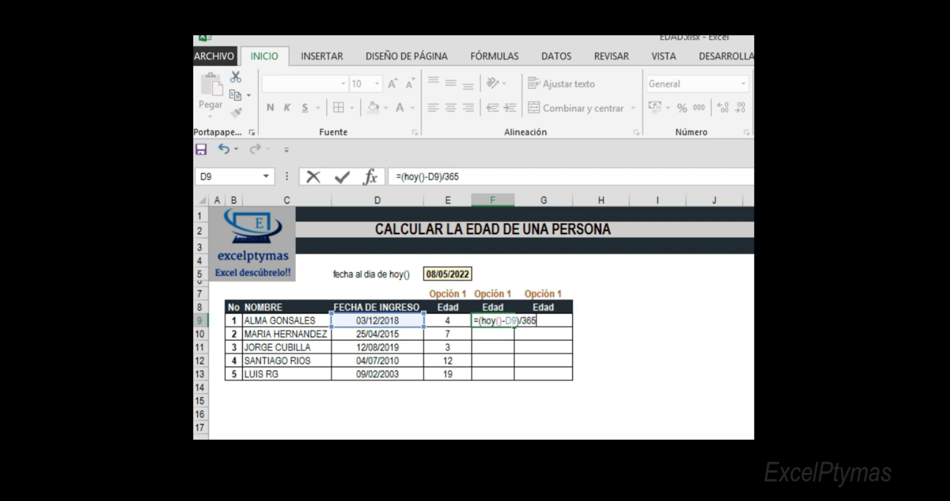
{"action": "key", "text": "Return"}
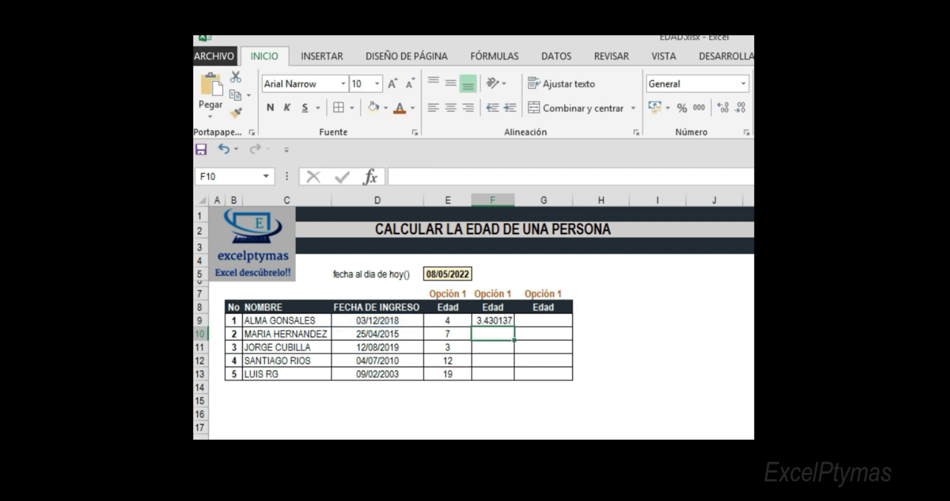
- Fill the age formula from cell F9 down through F13
{"action": "left_click", "coordinate": [490, 320]}
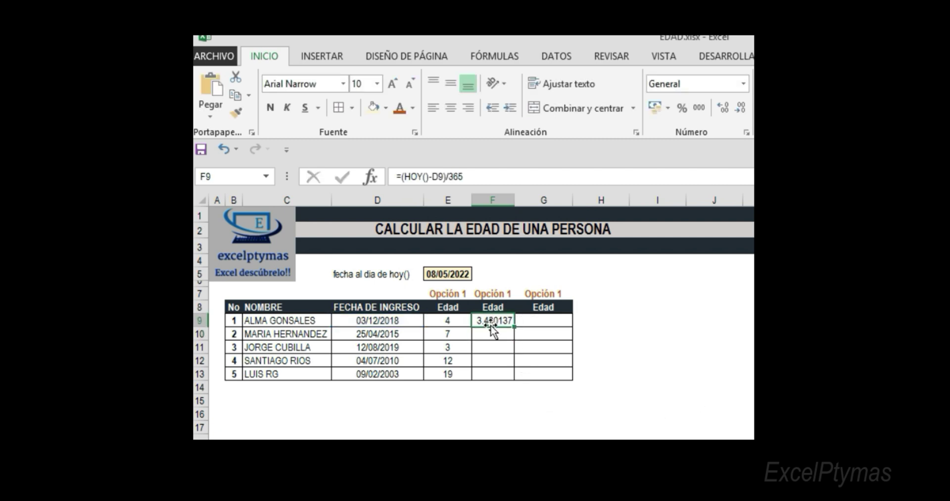
{"action": "left_click_drag", "start_coordinate": [516, 327], "coordinate": [512, 378]}
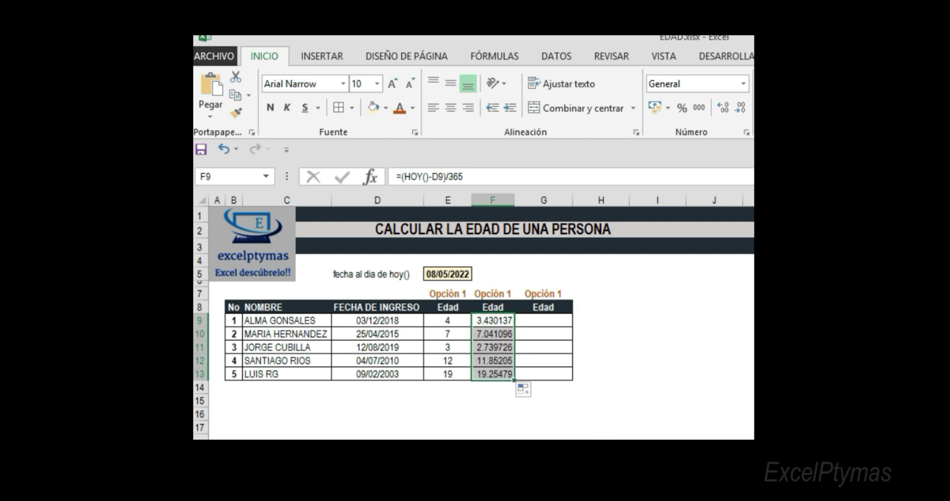
{"action": "left_click", "coordinate": [752, 427]}
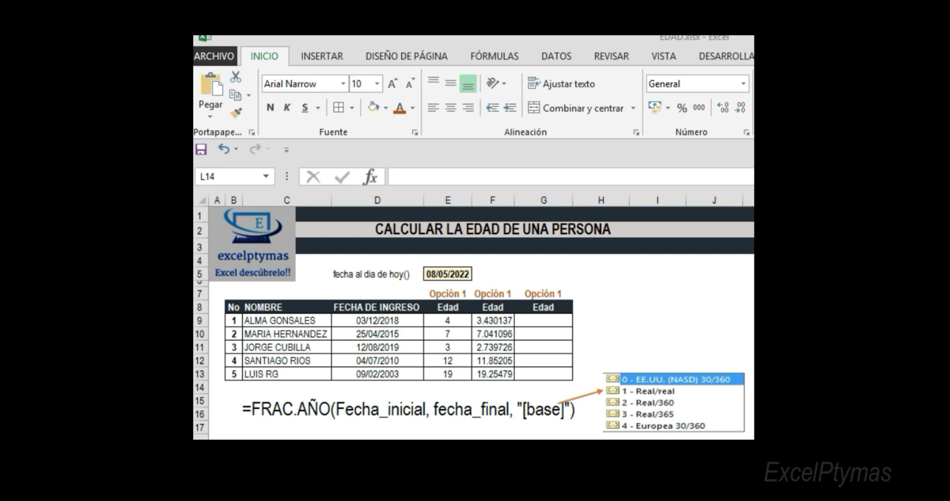
- Enter the formula =FRAC.AÑO(D9,hoy(),1), using base 1 - Real/real, in cell G9, the first row of the third Edad column
{"action": "left_click", "coordinate": [569, 316]}
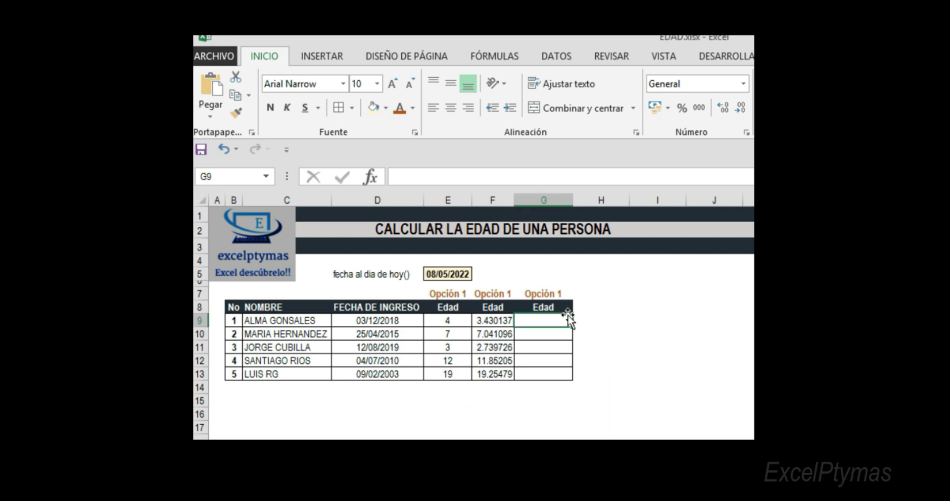
{"action": "type", "text": "=fra"}
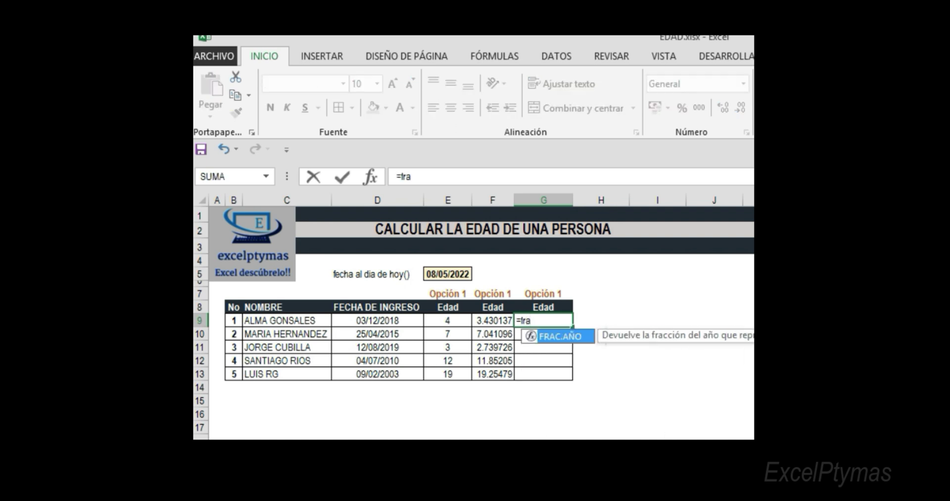
{"action": "double_click", "coordinate": [581, 333]}
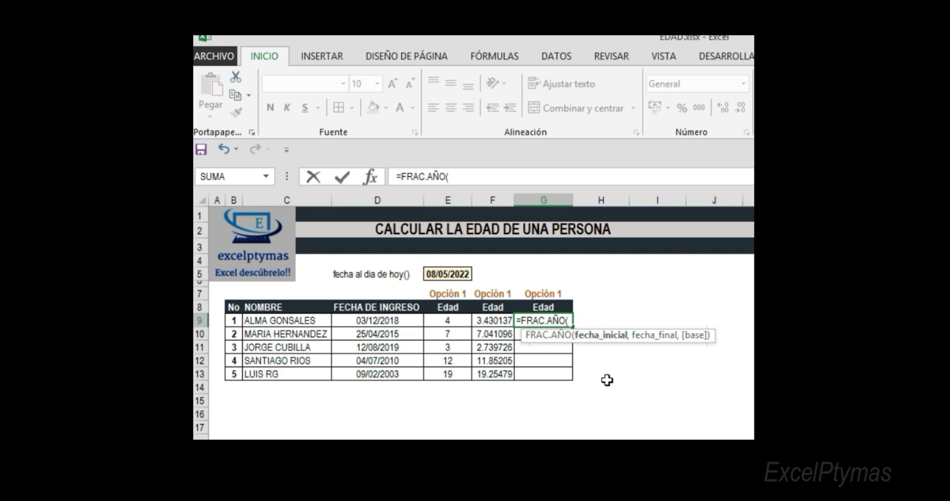
{"action": "type", "text": "h"}
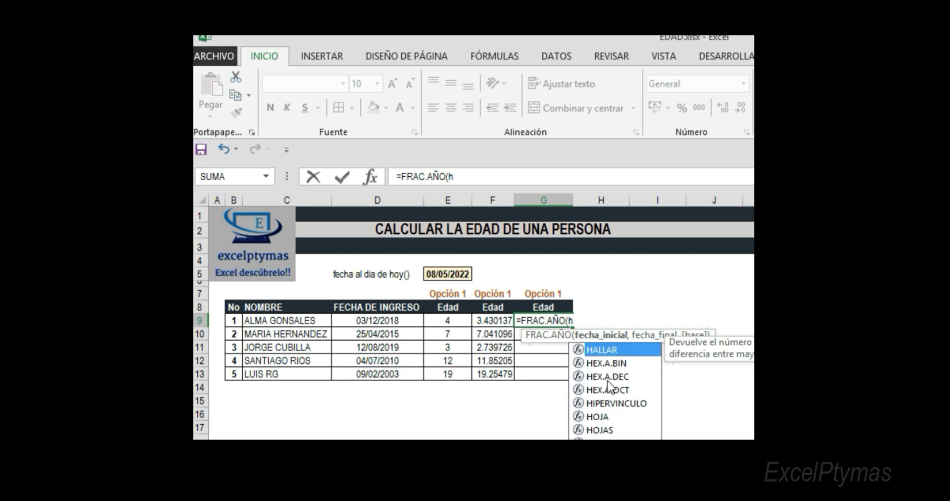
{"action": "key", "text": "BackSpace"}
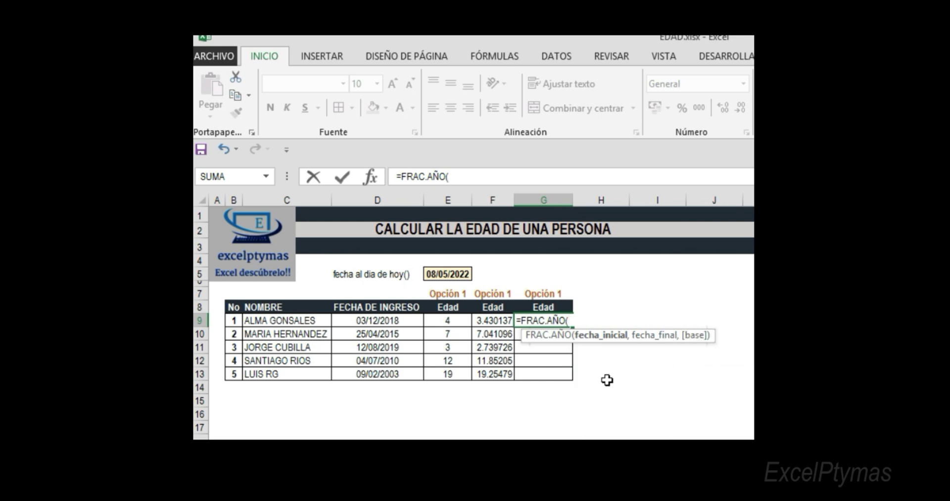
{"action": "left_click", "coordinate": [370, 319]}
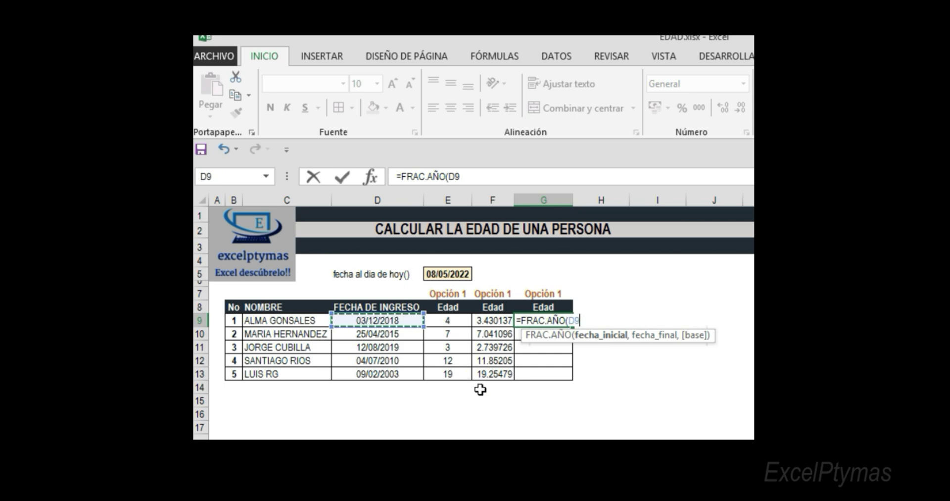
{"action": "type", "text": ","}
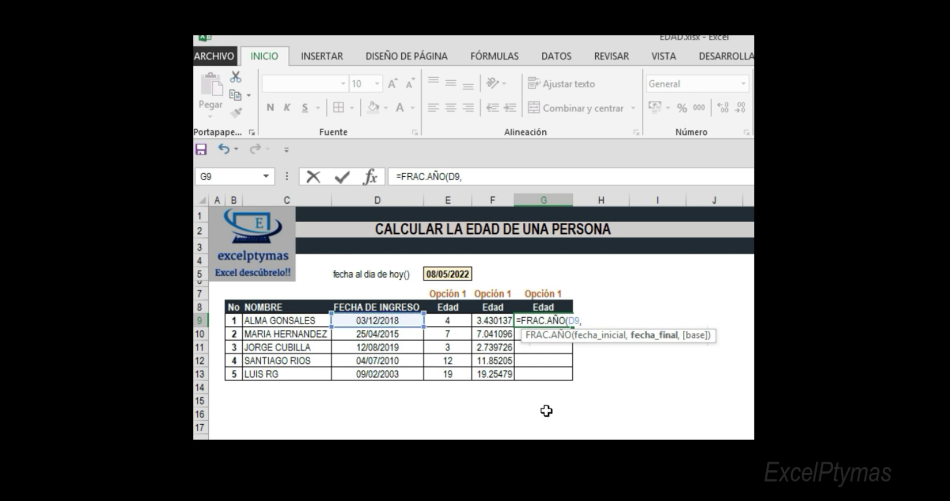
{"action": "type", "text": "hoy"}
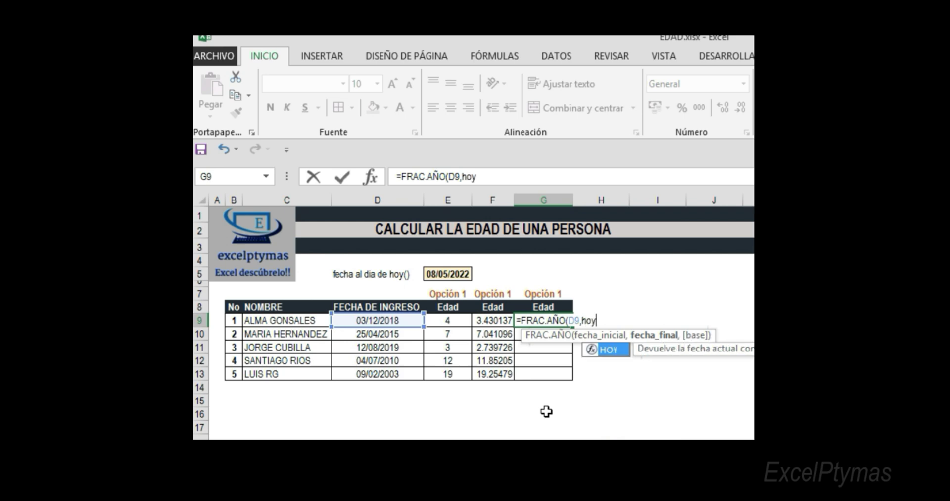
{"action": "type", "text": "()"}
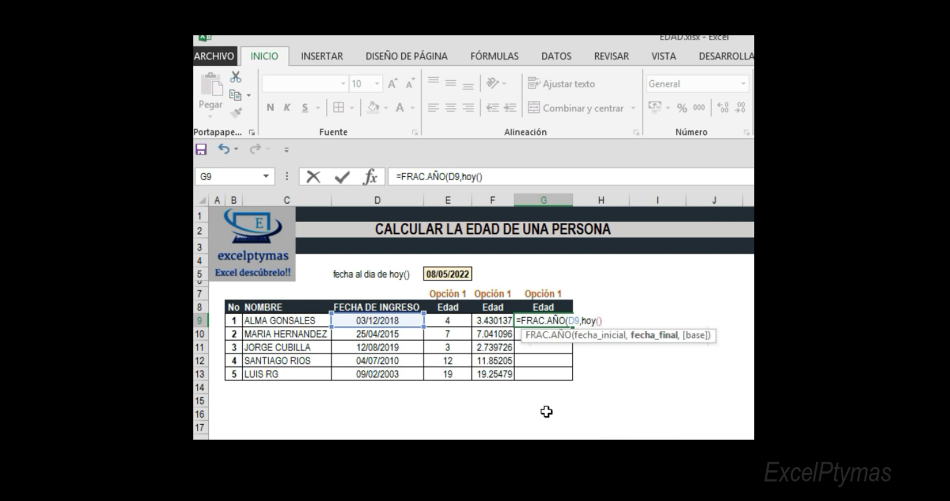
{"action": "type", "text": ","}
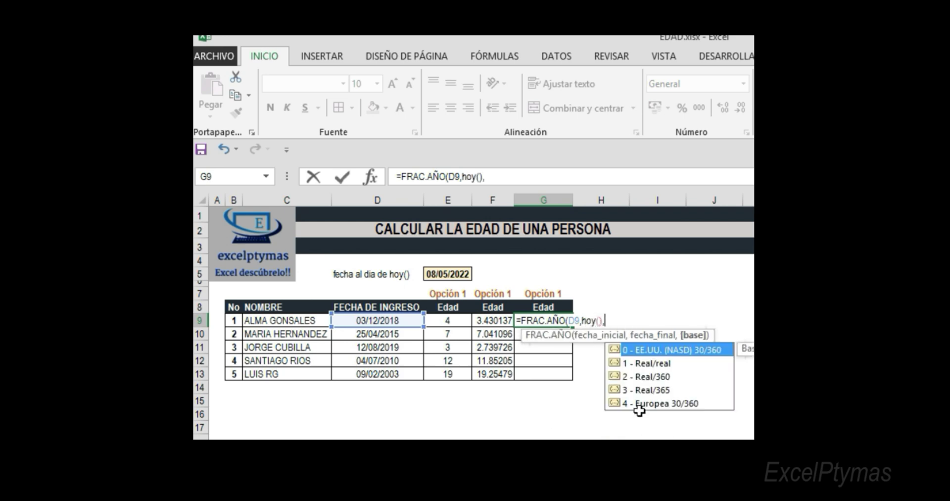
{"action": "left_click", "coordinate": [656, 366]}
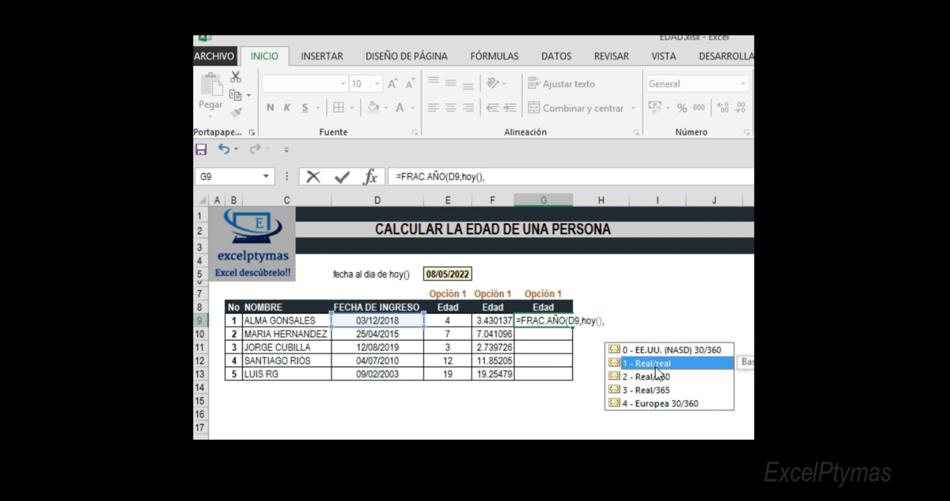
{"action": "double_click", "coordinate": [655, 366]}
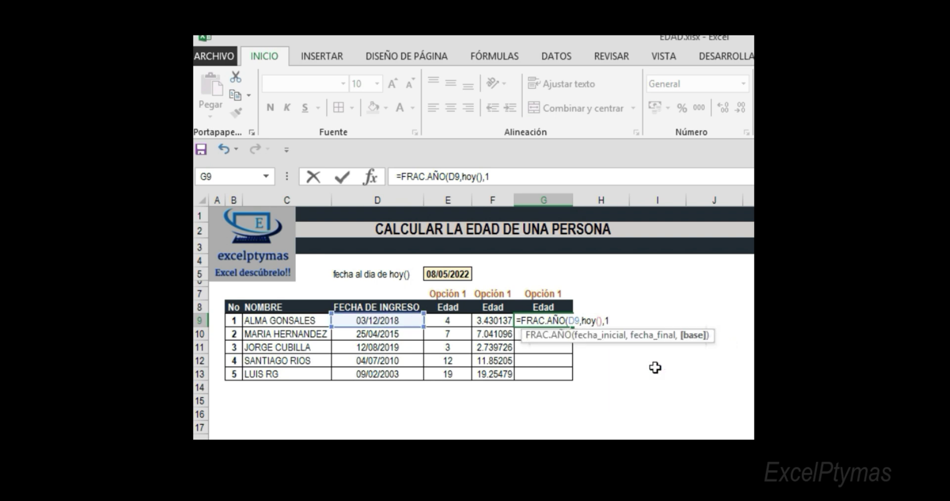
{"action": "type", "text": ")"}
{"action": "key", "text": "Return"}
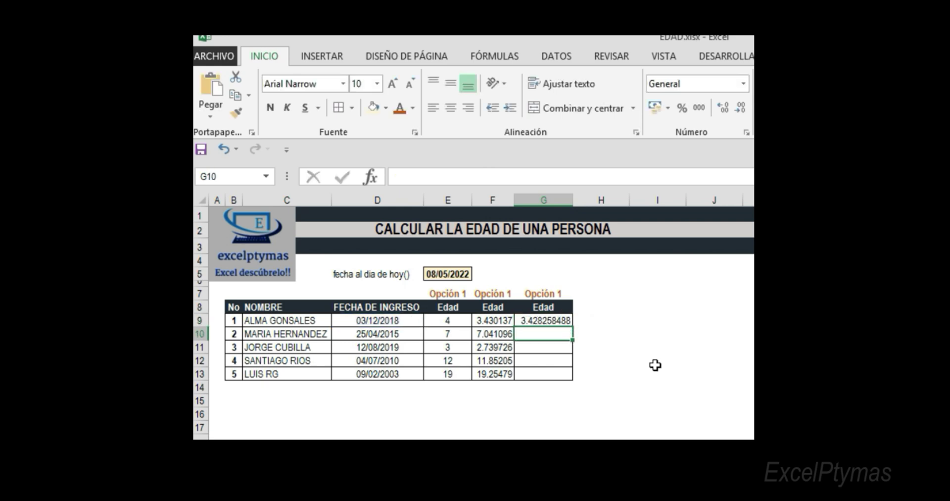
- Fill the FRAC.AÑO formula from cell G9 down through G13
{"action": "left_click", "coordinate": [565, 323]}
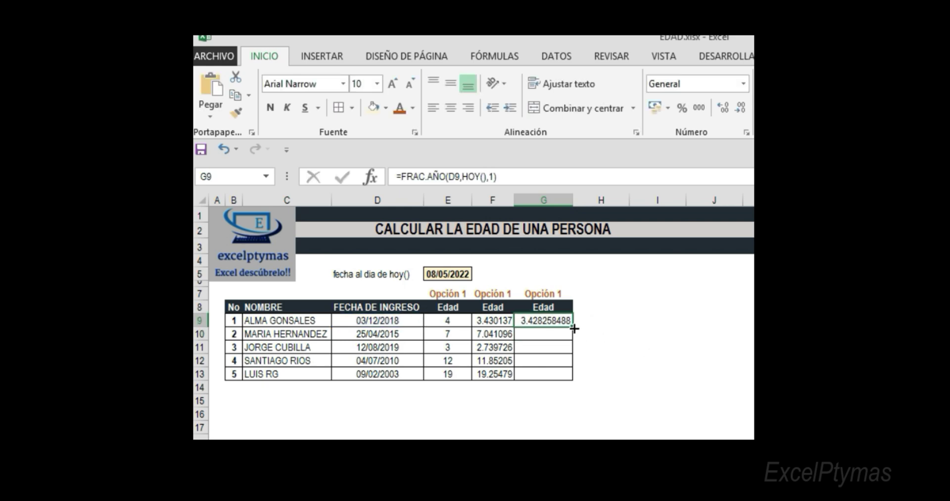
{"action": "left_click_drag", "start_coordinate": [573, 327], "coordinate": [579, 380]}
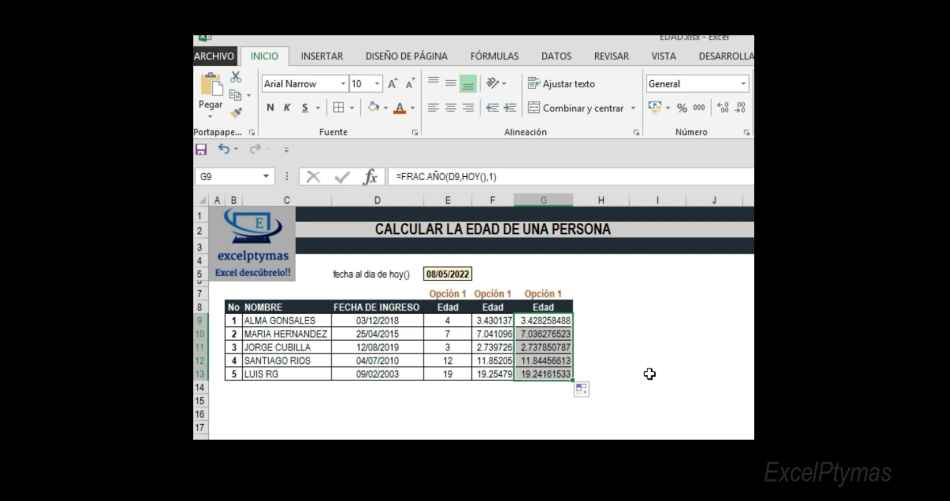
{"action": "left_click", "coordinate": [746, 386]}
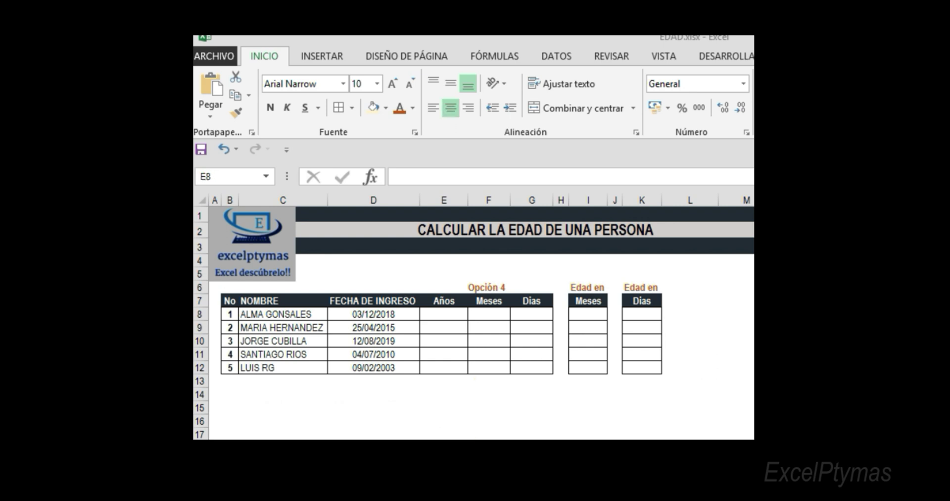
- Enter the formula =SIFECHA(D8,HOY(),"Y") in cell E8, the first row of the Años column in the Opción 4 table
{"action": "left_click", "coordinate": [437, 314]}
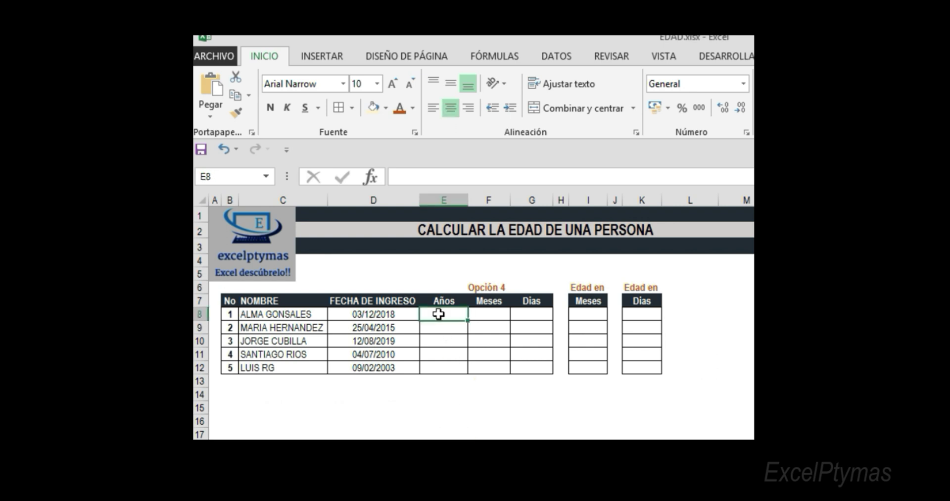
{"action": "type", "text": "=SI"}
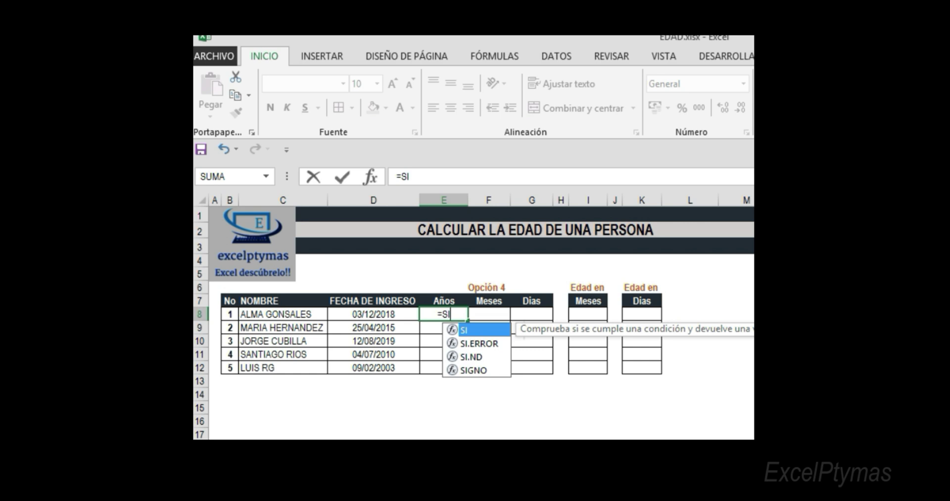
{"action": "type", "text": "FECJ"}
{"action": "key", "text": "BackSpace"}
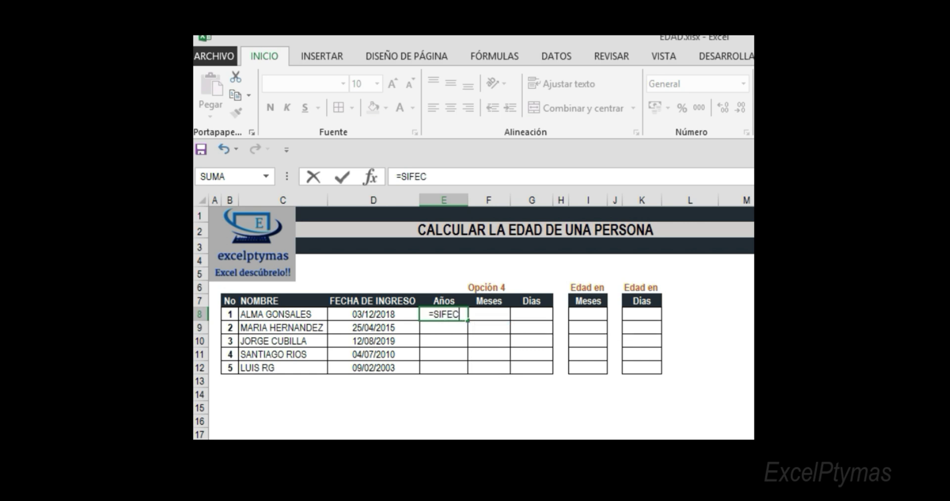
{"action": "type", "text": "HA("}
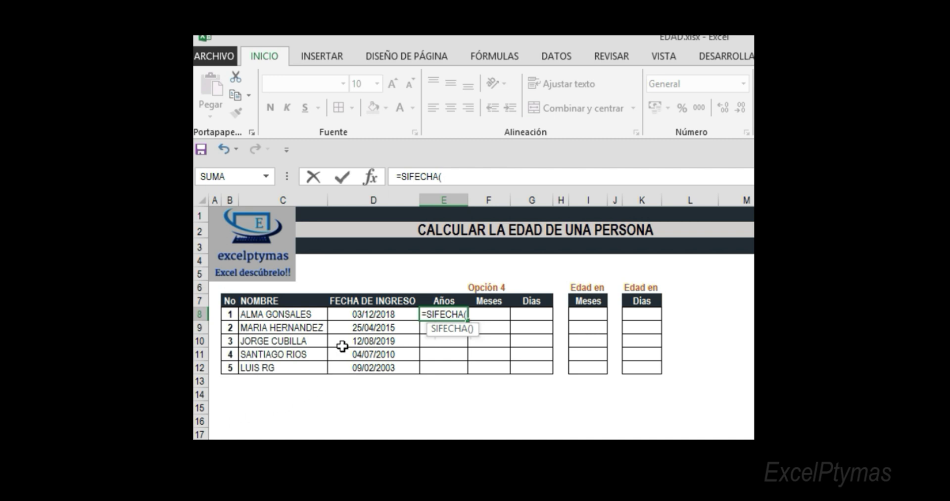
{"action": "left_click", "coordinate": [367, 315]}
{"action": "type", "text": ","}
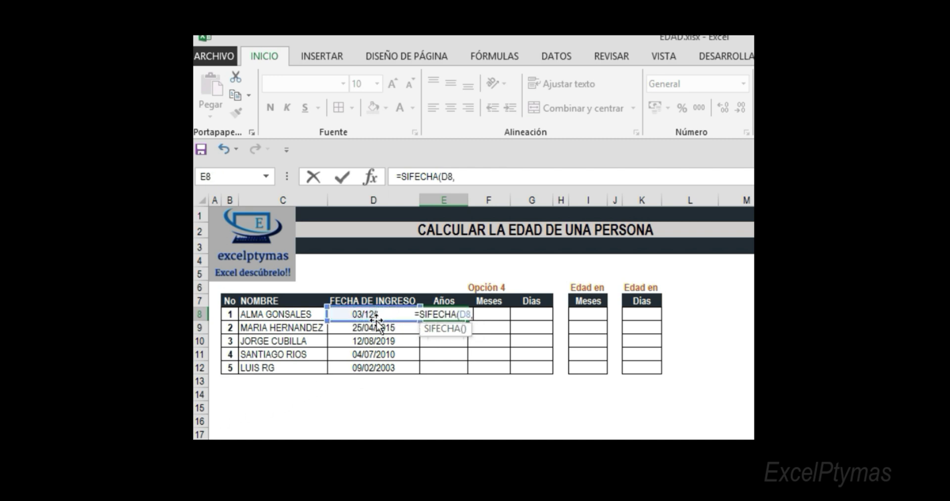
{"action": "type", "text": "HOY"}
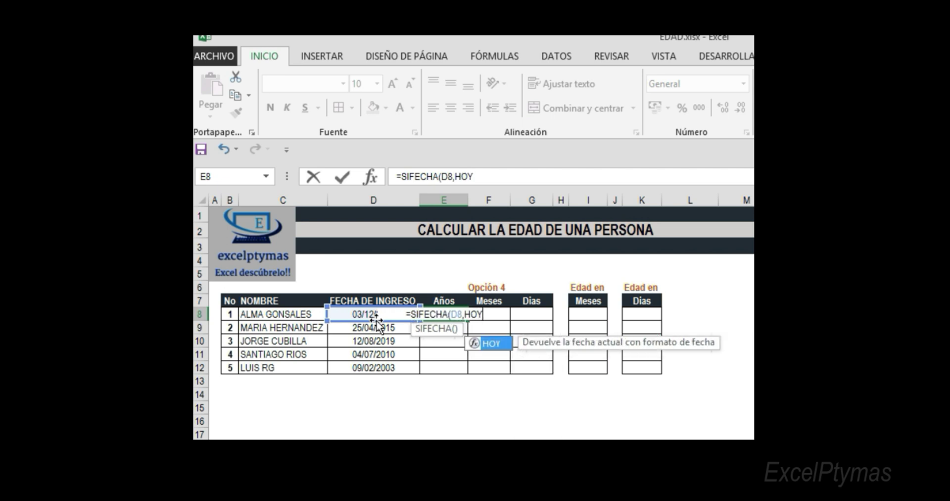
{"action": "type", "text": "()"}
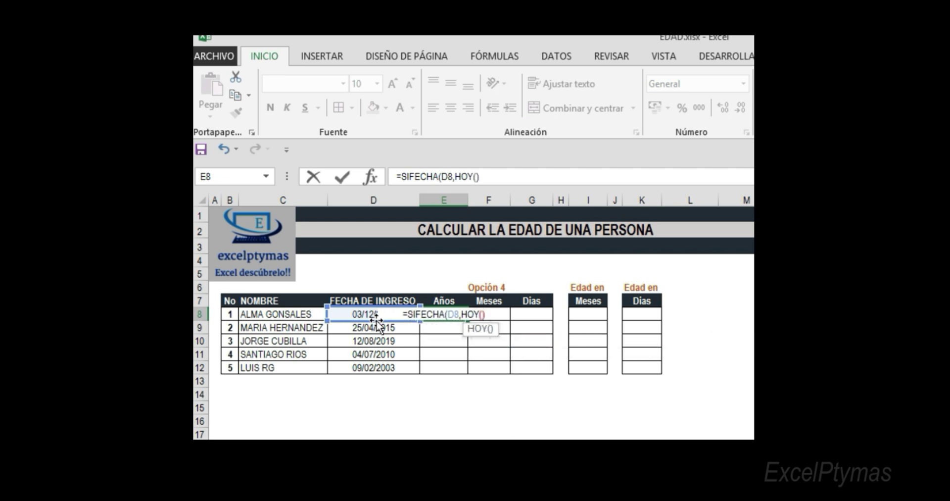
{"action": "type", "text": ","}
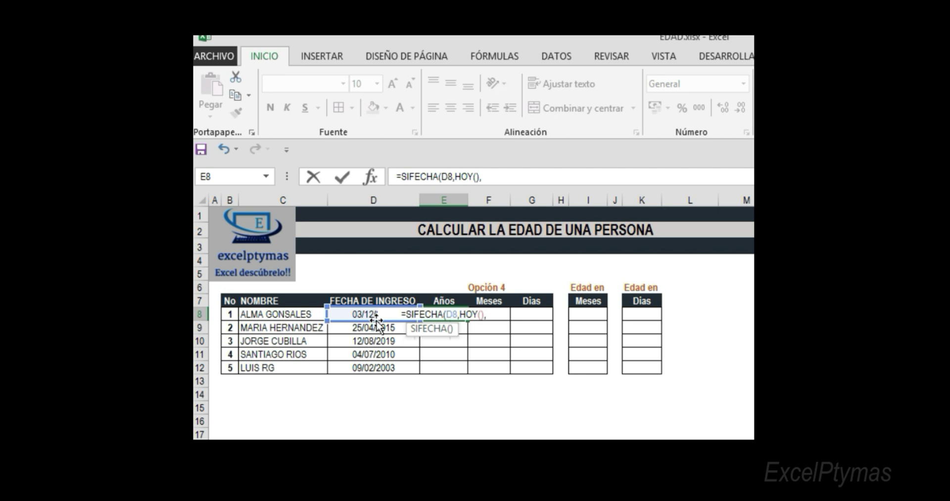
{"action": "type", "text": "\""}
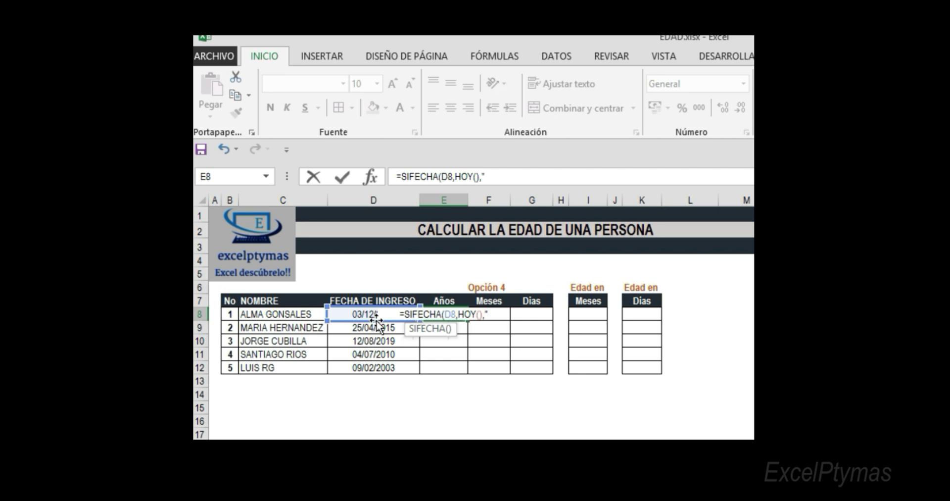
{"action": "type", "text": "Y\""}
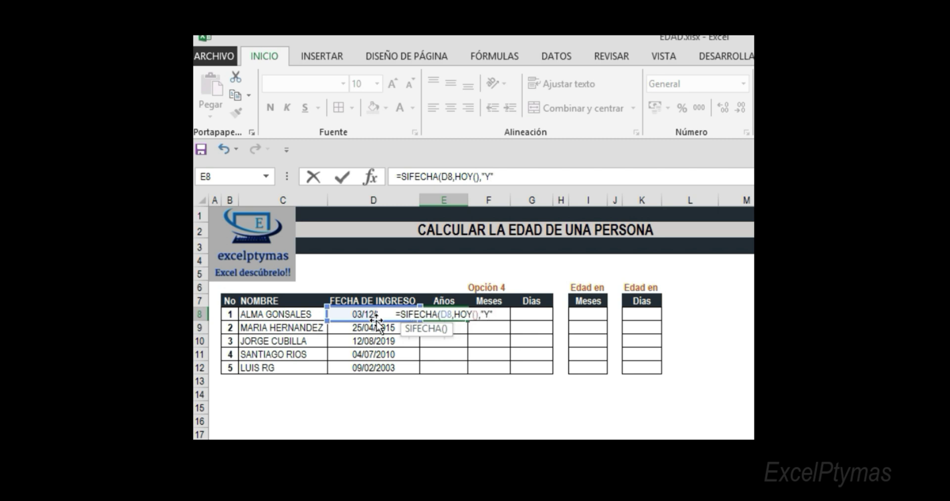
{"action": "key", "text": "Return"}
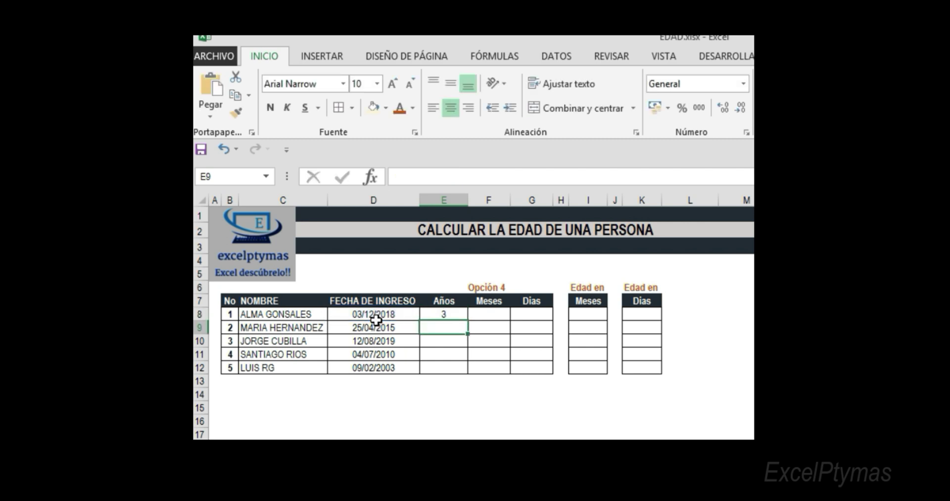
- Fill the years formula from cell E8 down through E12
{"action": "left_click", "coordinate": [445, 313]}
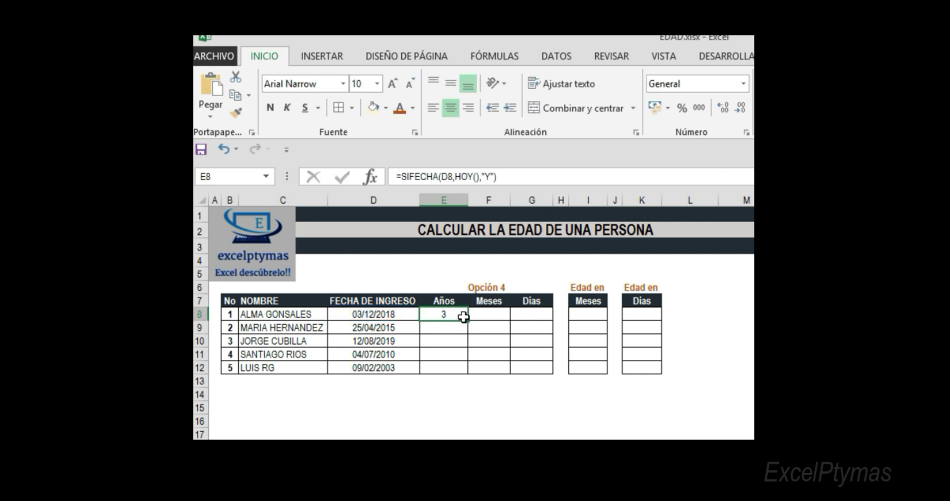
{"action": "left_click_drag", "start_coordinate": [466, 319], "coordinate": [466, 374]}
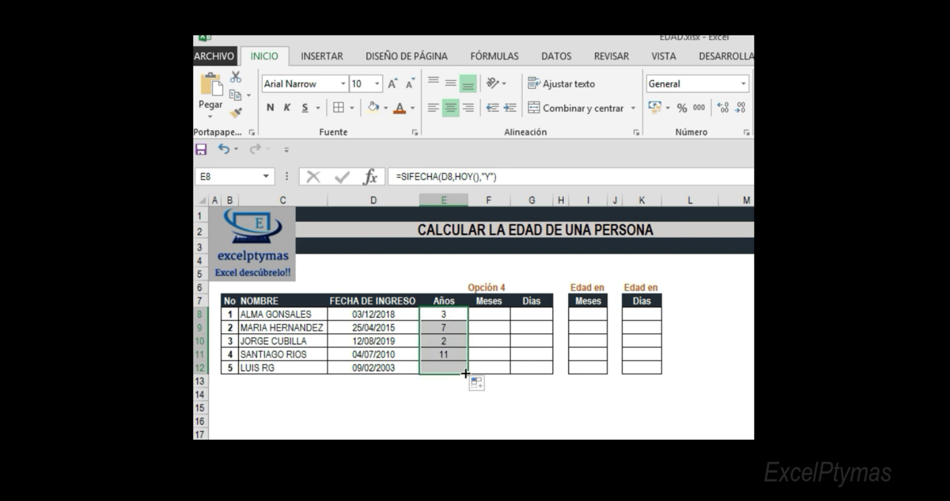
{"action": "left_click", "coordinate": [497, 431]}
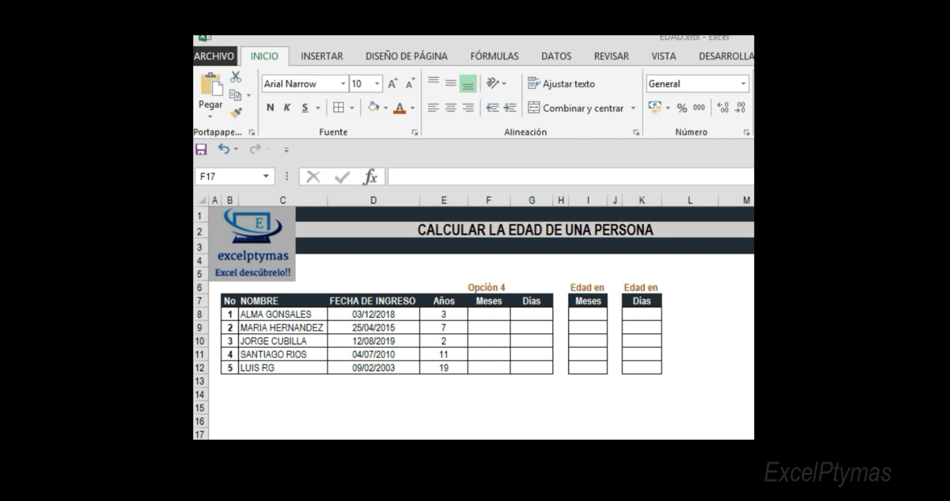
- Enter the formula =SIFECHA(D8,HOY(),"YM") in cell F8, the first row of the Meses column in the Opción 4 table
{"action": "left_click", "coordinate": [492, 317]}
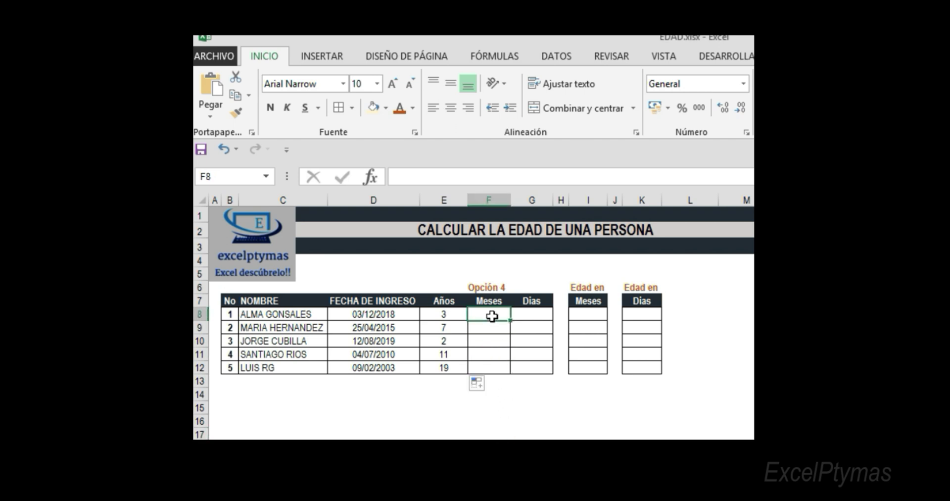
{"action": "type", "text": "="}
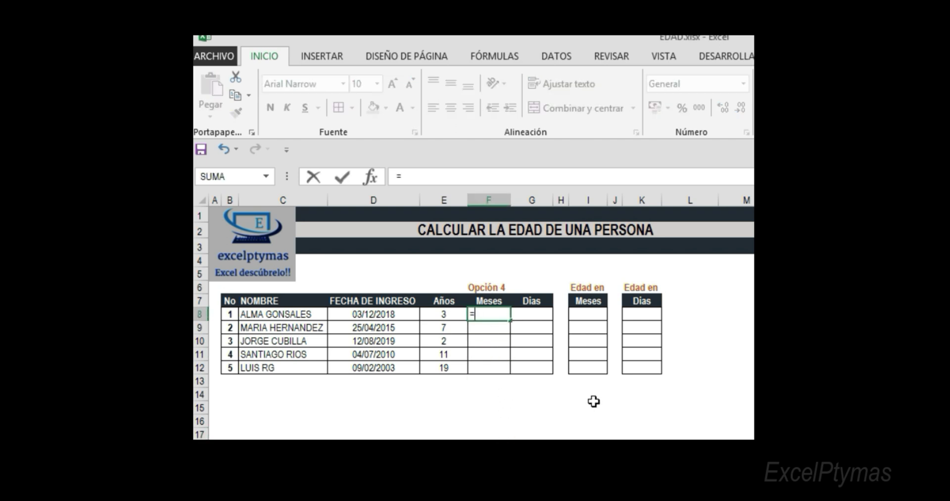
{"action": "type", "text": "SI"}
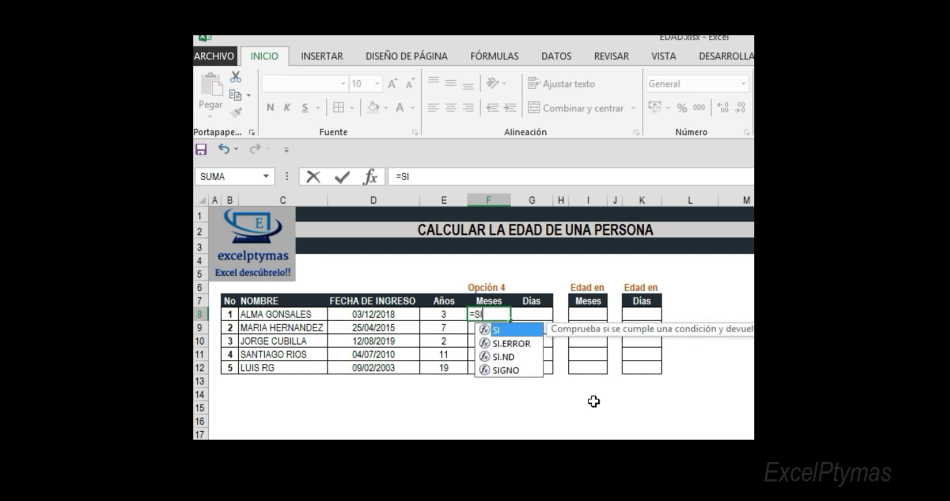
{"action": "type", "text": "FECHA"}
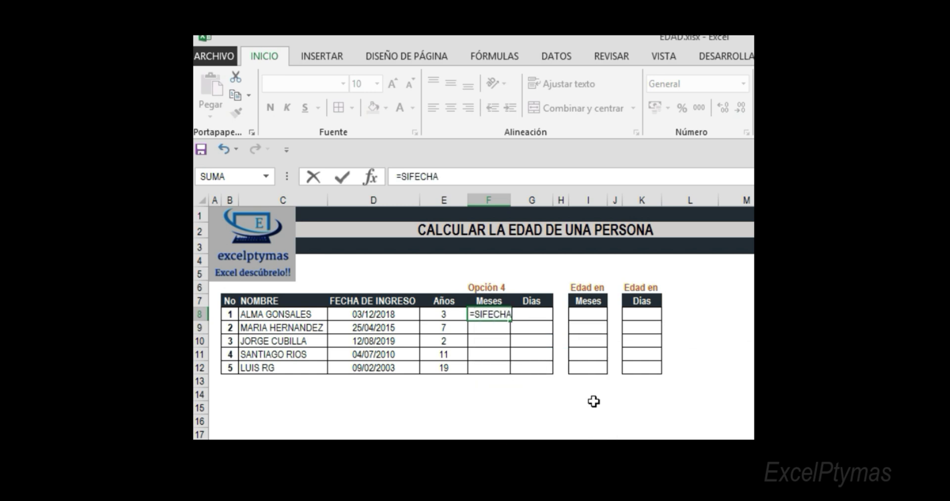
{"action": "type", "text": "("}
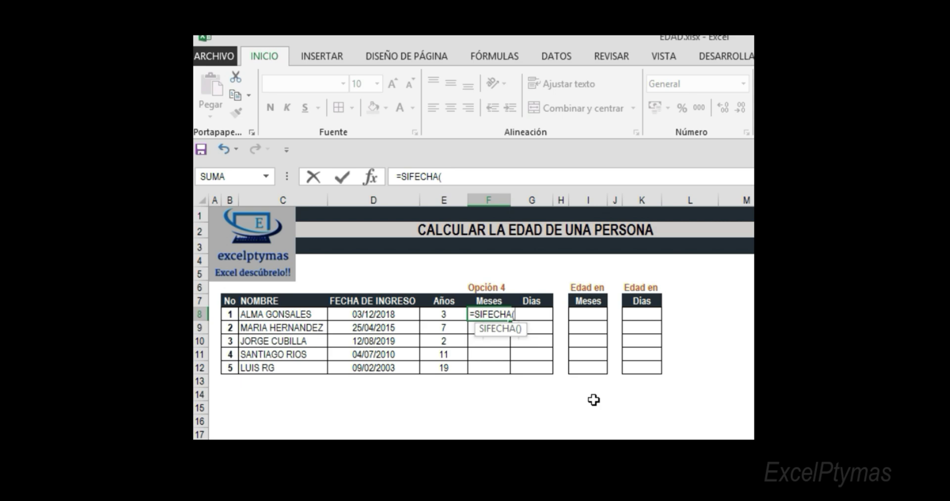
{"action": "left_click", "coordinate": [407, 316]}
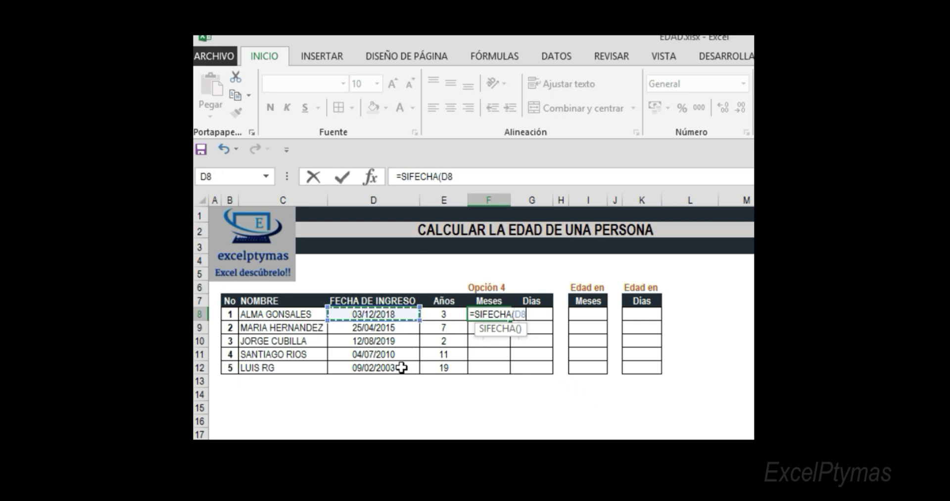
{"action": "type", "text": ","}
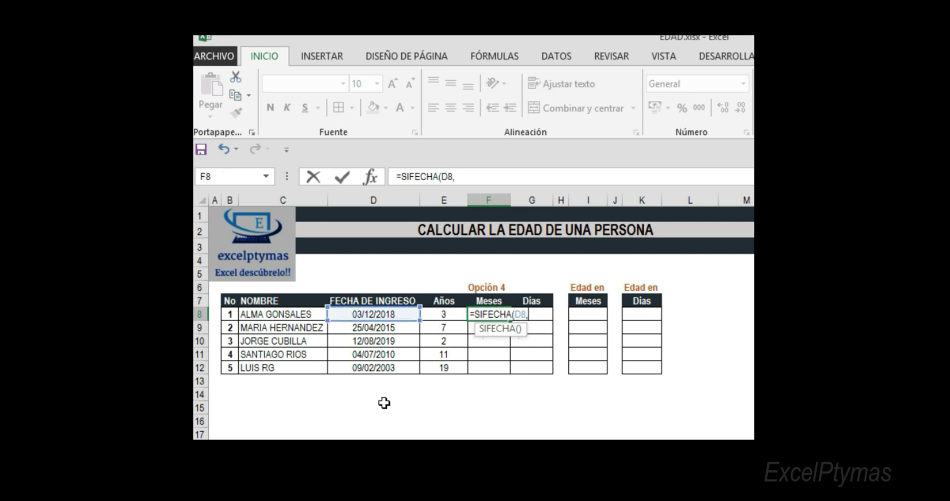
{"action": "type", "text": "HO"}
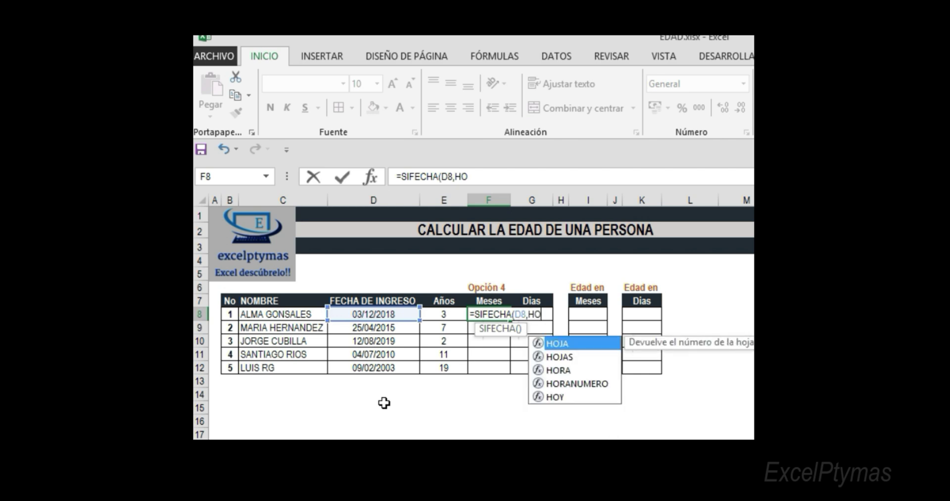
{"action": "type", "text": "Y("}
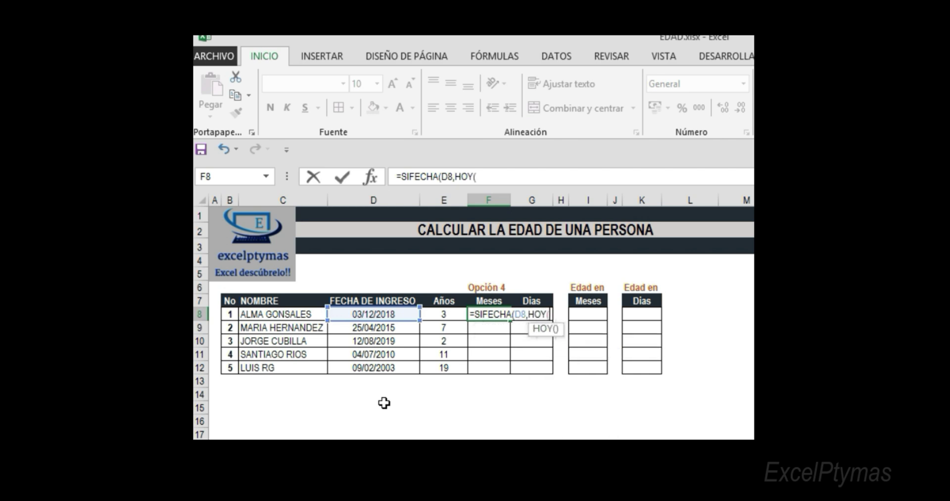
{"action": "type", "text": "),"}
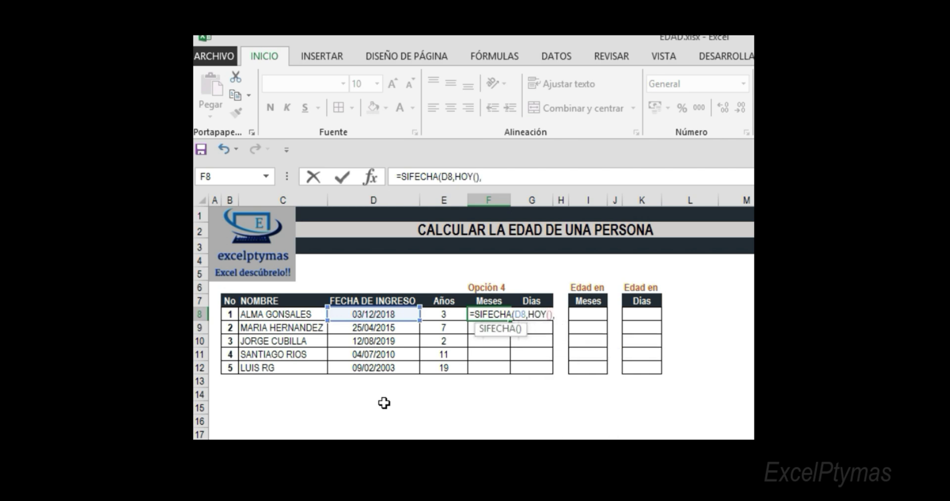
{"action": "type", "text": "\"YM\")"}
{"action": "key", "text": "Return"}
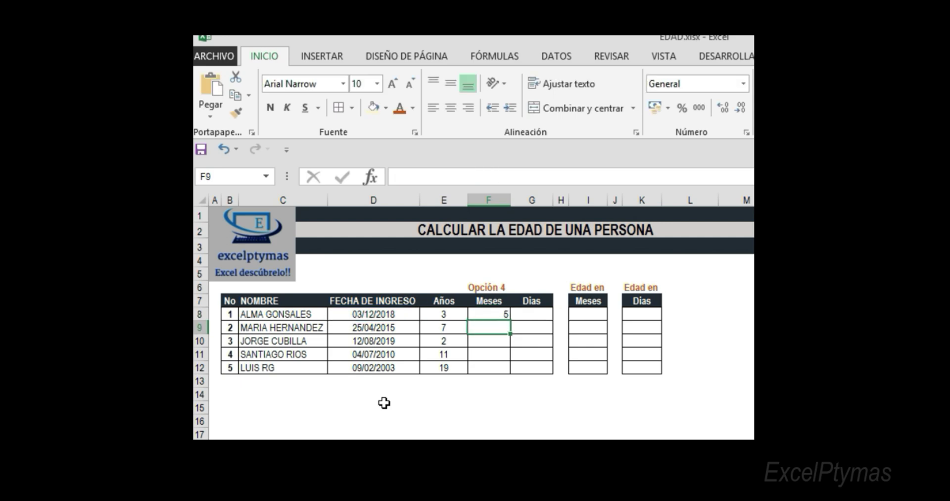
- Center the months result in cell F8 and fill its formula down through F12
{"action": "left_click", "coordinate": [491, 318]}
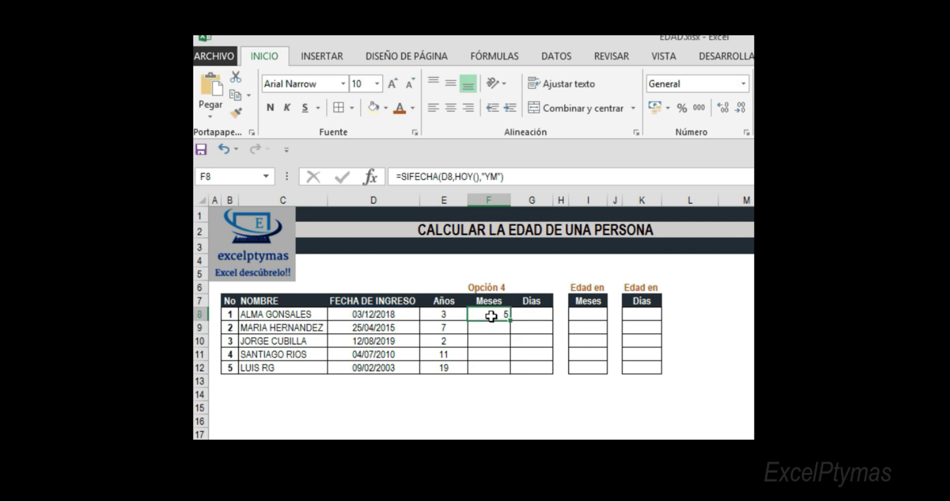
{"action": "left_click", "coordinate": [447, 110]}
{"action": "left_click_drag", "start_coordinate": [512, 322], "coordinate": [513, 375]}
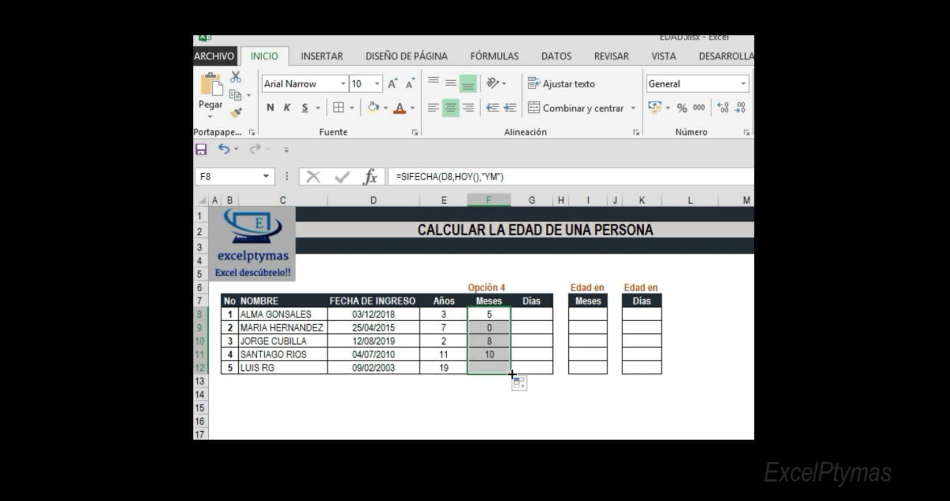
{"action": "left_click", "coordinate": [561, 407]}
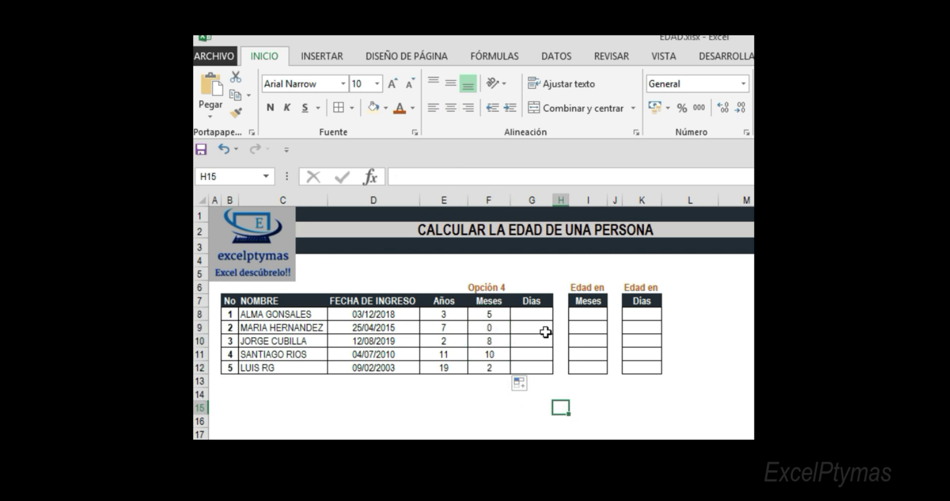
- Enter the formula =SIFECHA(D8,HOY(),"YD") in cell G8, the first row of the Días column in the Opción 4 table
{"action": "left_click", "coordinate": [537, 312]}
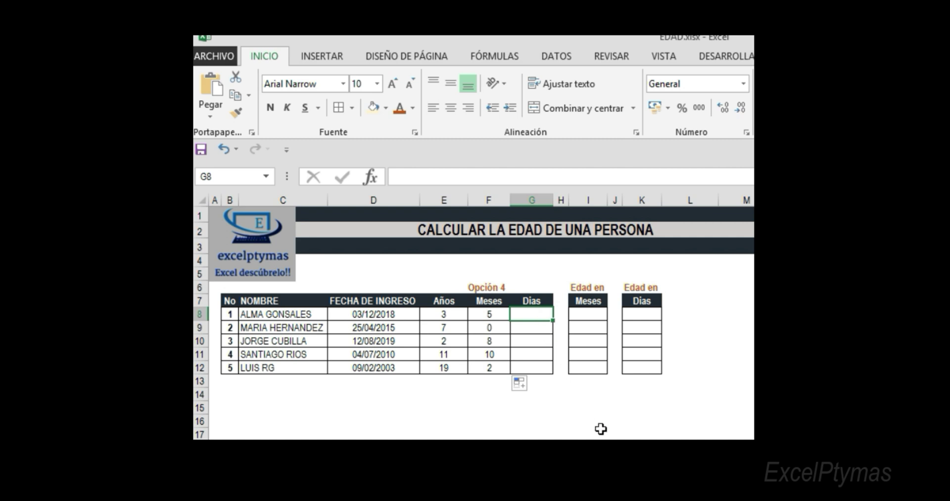
{"action": "type", "text": "=SIFE"}
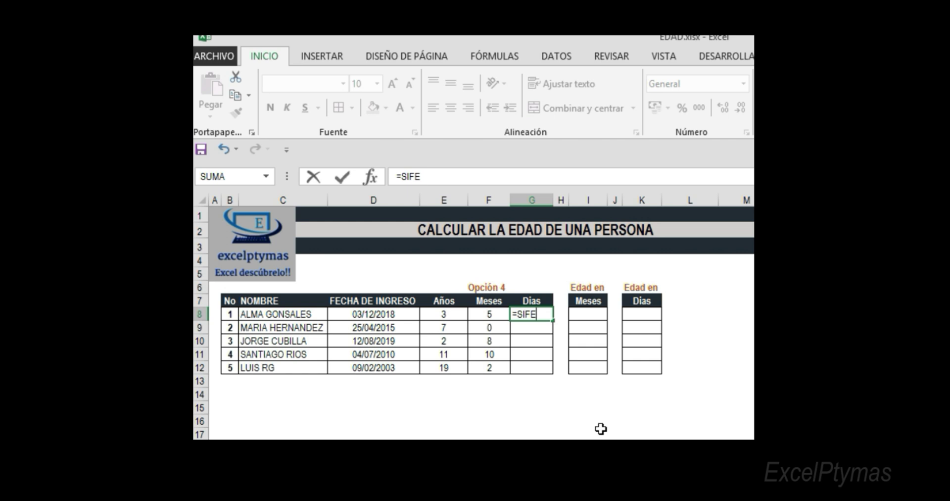
{"action": "type", "text": "CHA("}
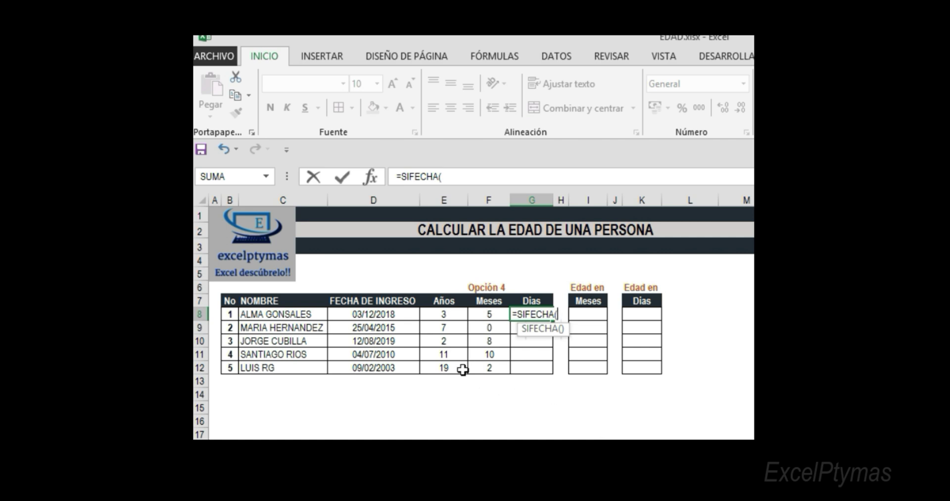
{"action": "left_click", "coordinate": [401, 314]}
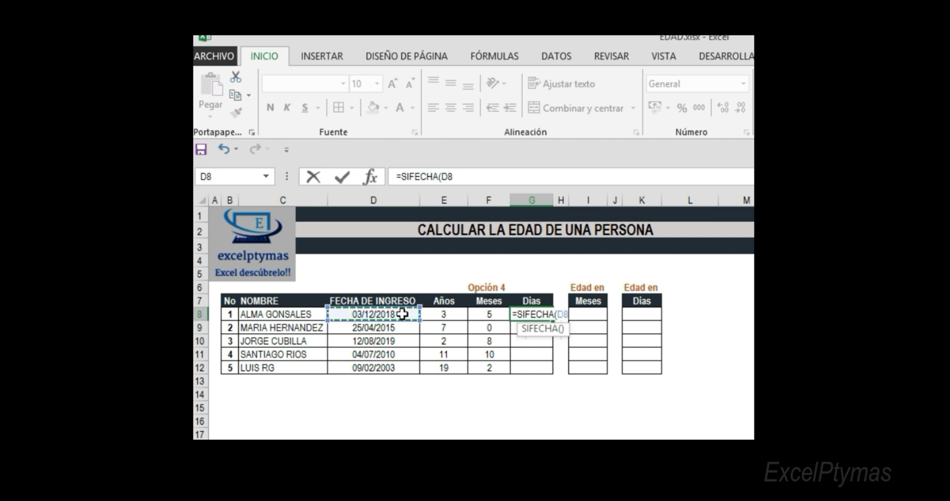
{"action": "type", "text": ",HOY"}
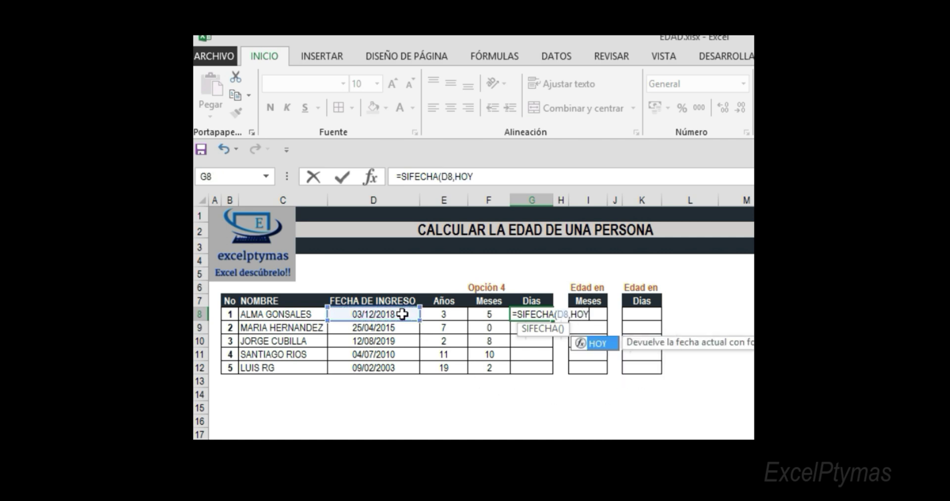
{"action": "type", "text": "()"}
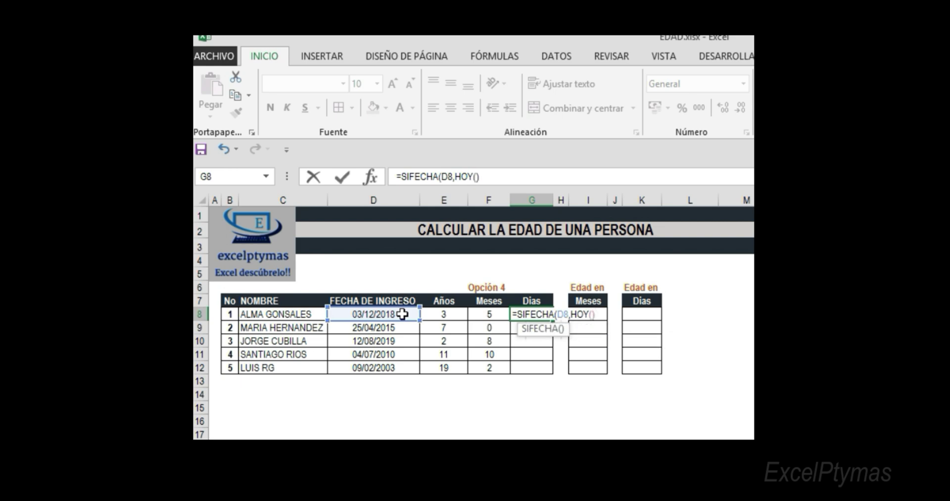
{"action": "type", "text": ",\"YD\")"}
{"action": "key", "text": "Return"}
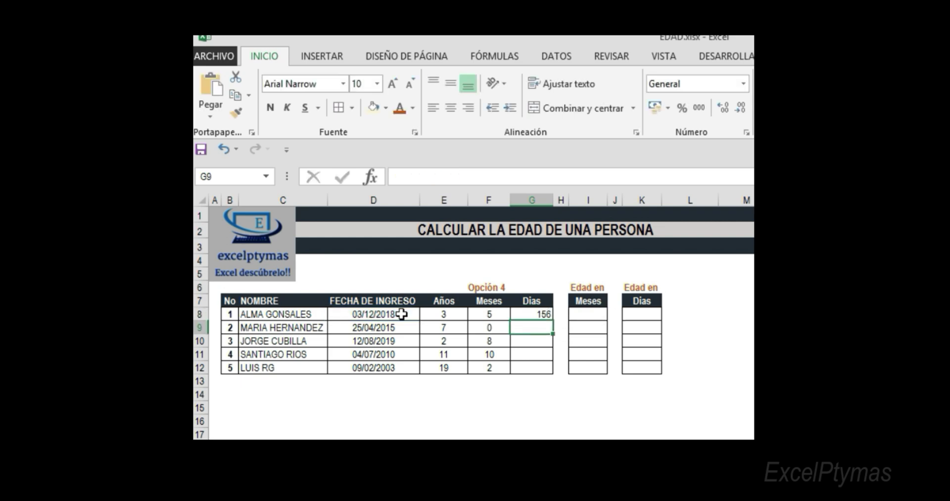
- Fill the days formula from cell G8 down through G12
{"action": "left_click", "coordinate": [529, 312]}
{"action": "left_click_drag", "start_coordinate": [552, 318], "coordinate": [555, 376]}
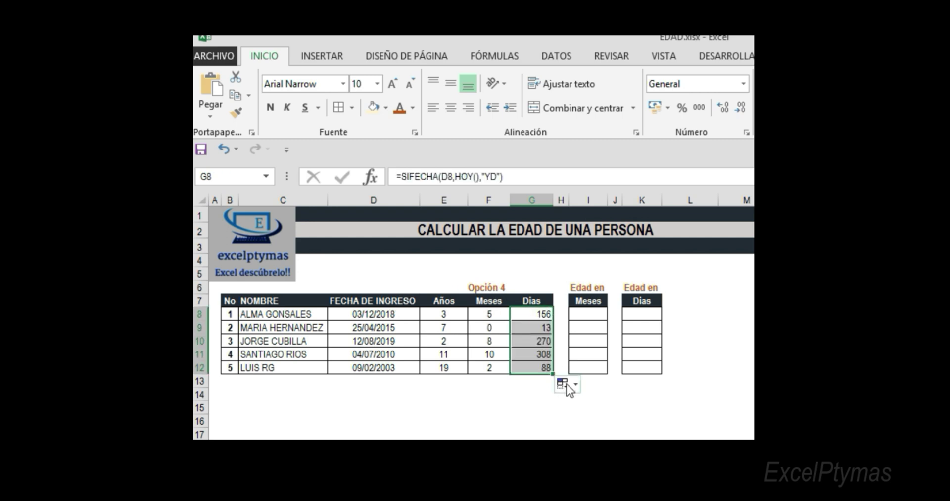
{"action": "left_click", "coordinate": [605, 430]}
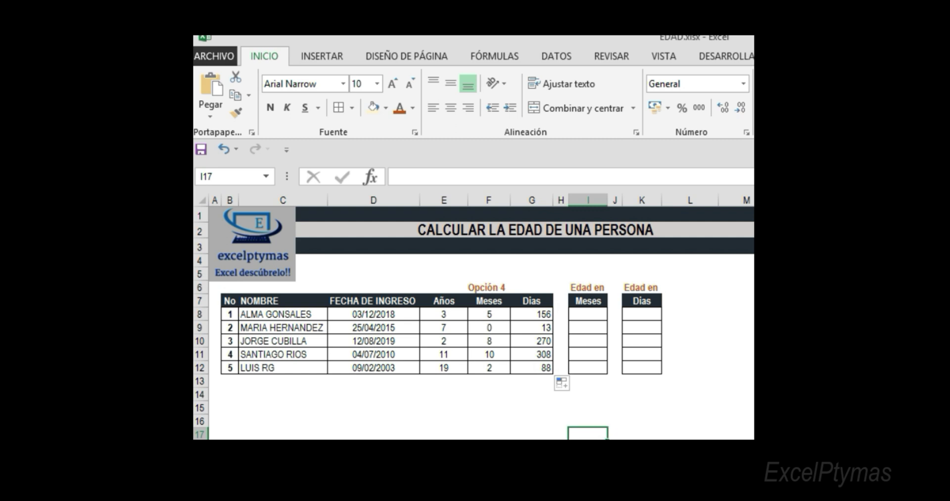
- Enter the formula =SIFECHA(D8,HOY(),"M") in cell I8, the first row of the Edad en Meses column
{"action": "left_click", "coordinate": [587, 314]}
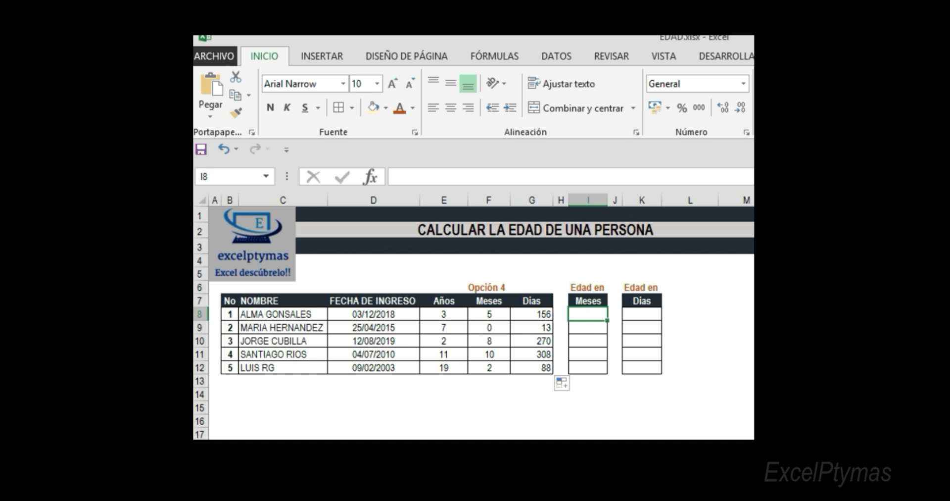
{"action": "type", "text": "=SI"}
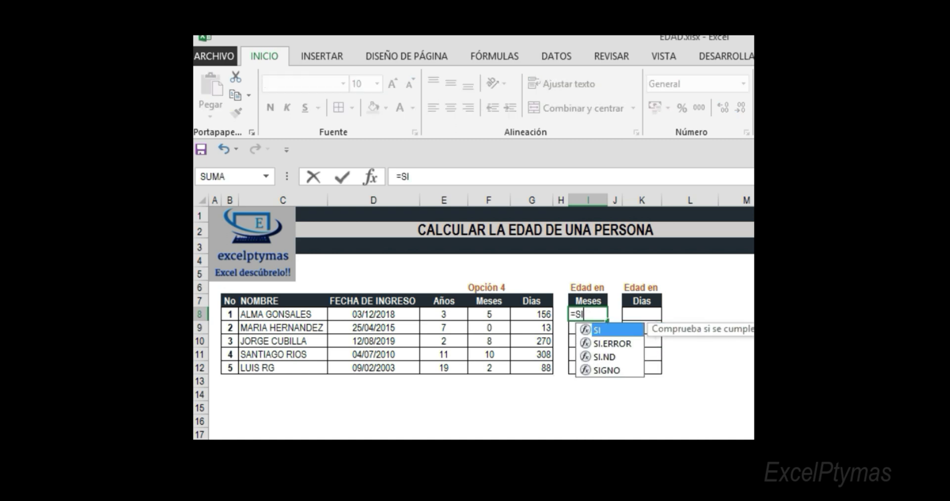
{"action": "type", "text": "FECHA"}
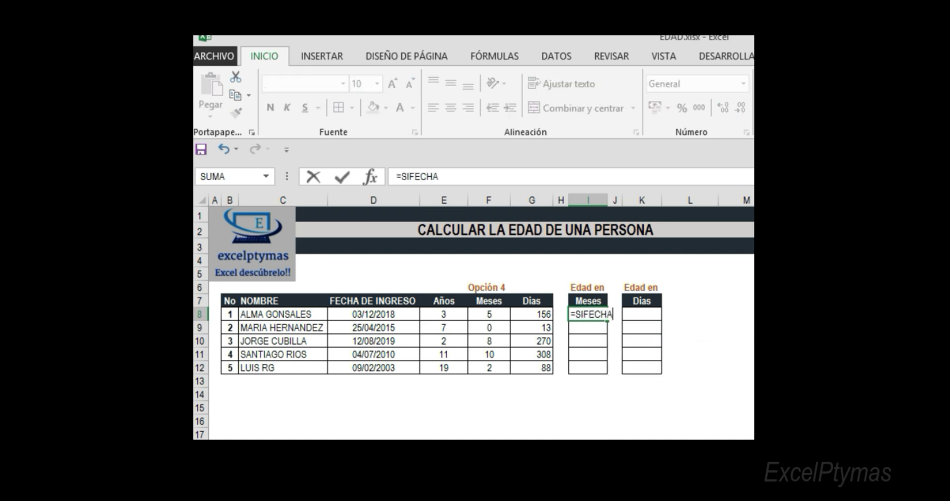
{"action": "type", "text": "("}
{"action": "left_click", "coordinate": [448, 315]}
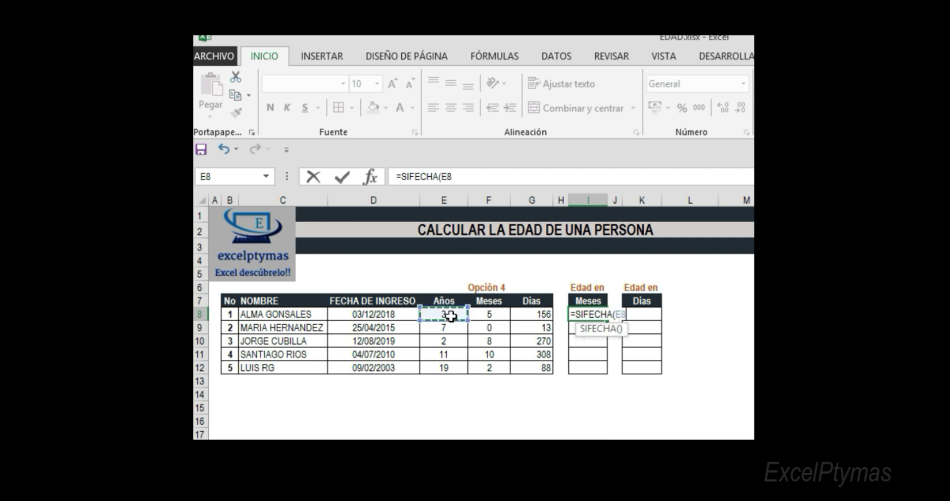
{"action": "left_click", "coordinate": [398, 317]}
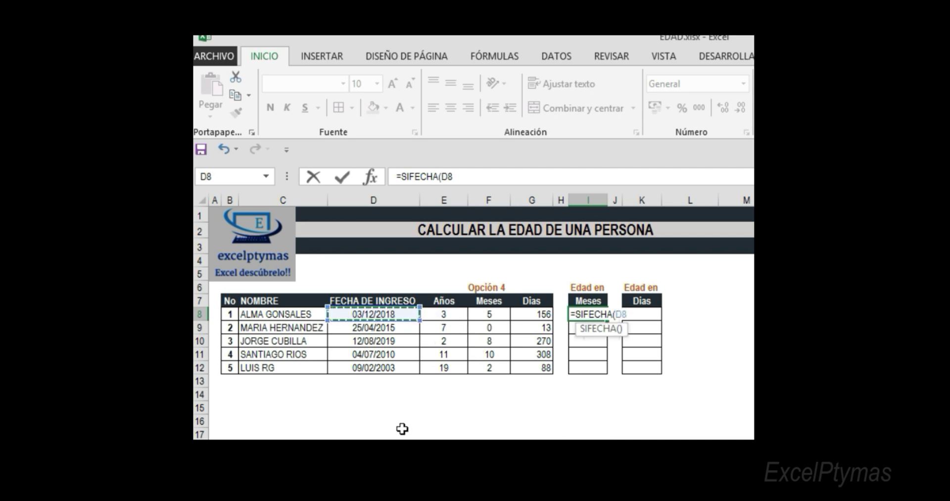
{"action": "type", "text": ",H"}
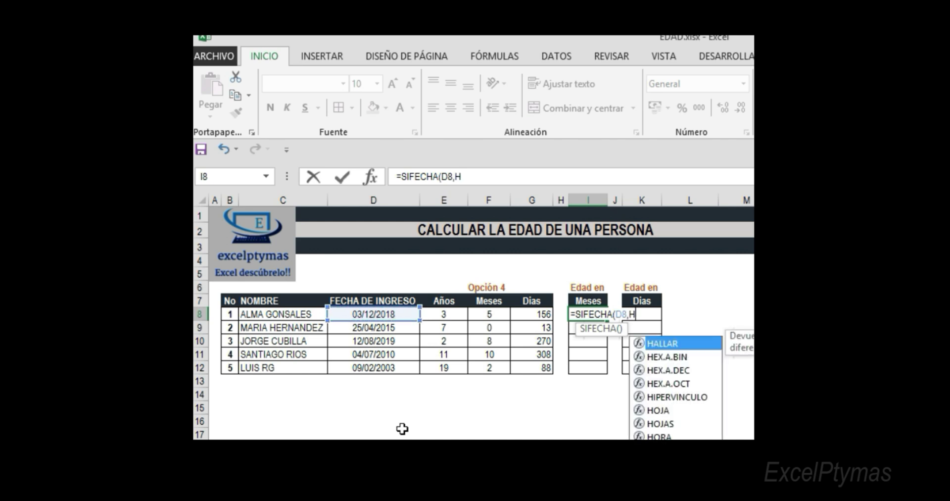
{"action": "type", "text": "OY(),"}
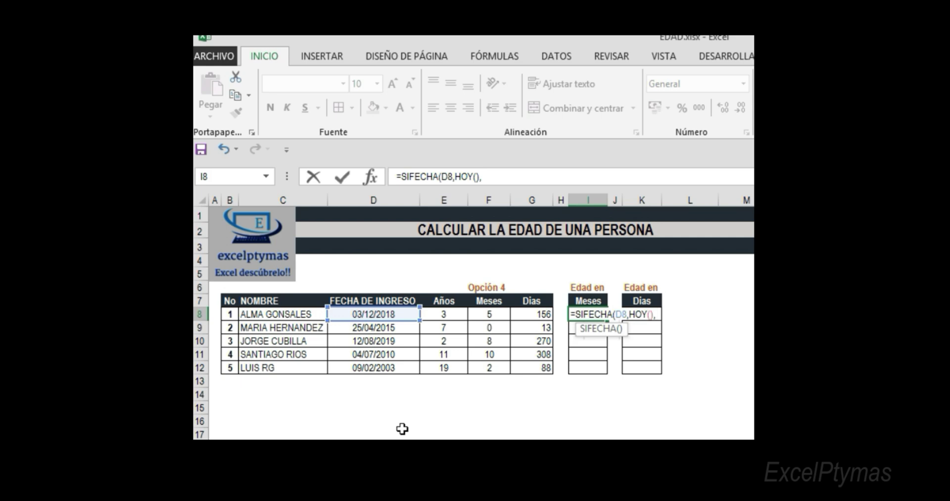
{"action": "type", "text": "\"M\")"}
{"action": "key", "text": "Return"}
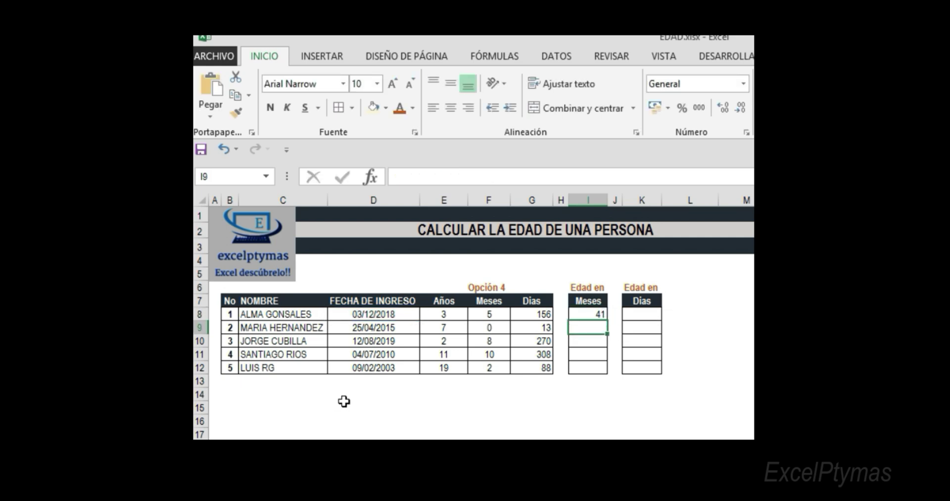
- Fill the age-in-months formula from cell I8 down through I12
{"action": "left_click", "coordinate": [573, 313]}
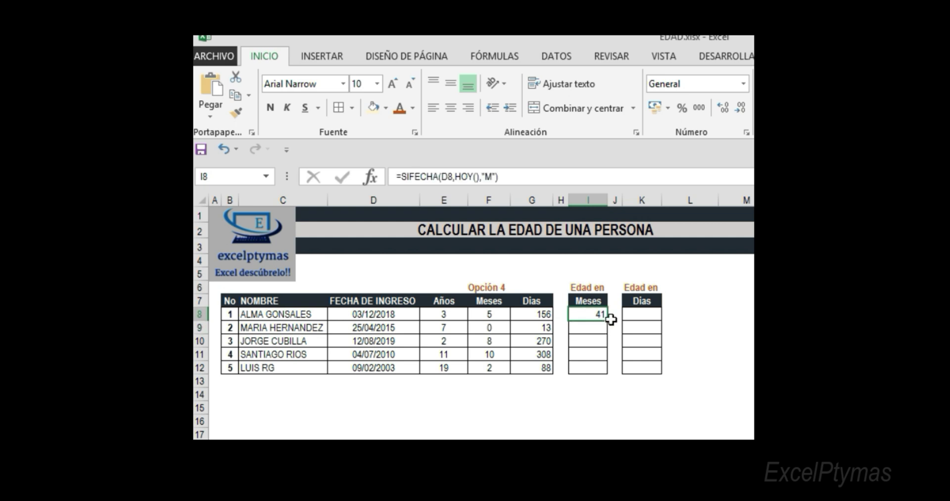
{"action": "left_click_drag", "start_coordinate": [608, 323], "coordinate": [604, 370]}
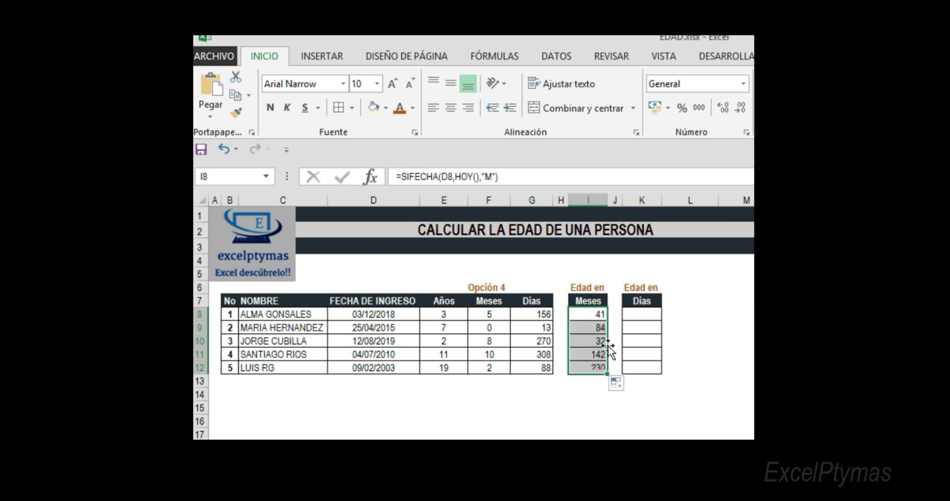
- Enter the formula =SIFECHA(D8,HOY(),"D") in cell K8, the first row of the Edad en Días column
{"action": "left_click", "coordinate": [639, 314]}
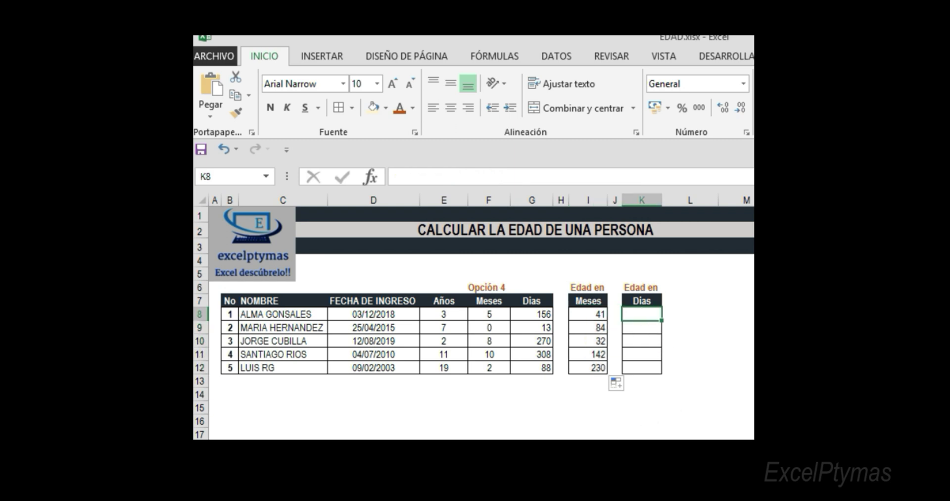
{"action": "type", "text": "=SIC"}
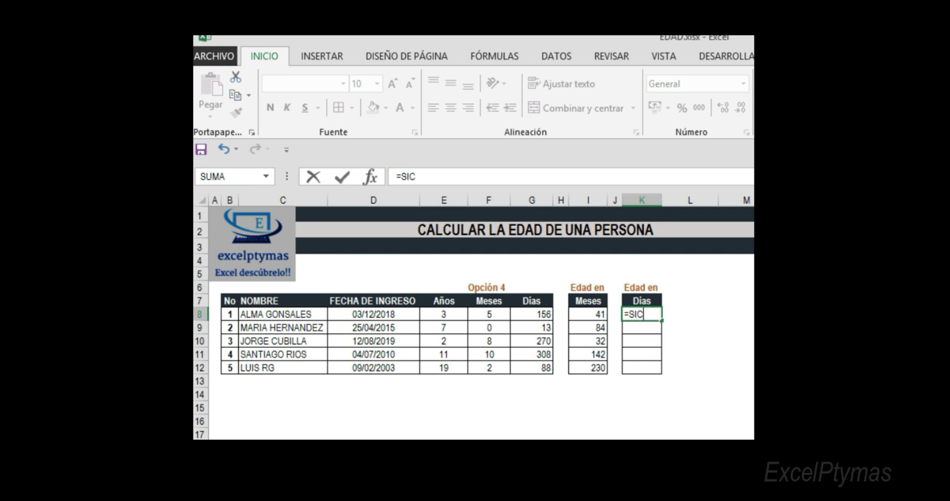
{"action": "key", "text": "BackSpace"}
{"action": "type", "text": "FECHA("}
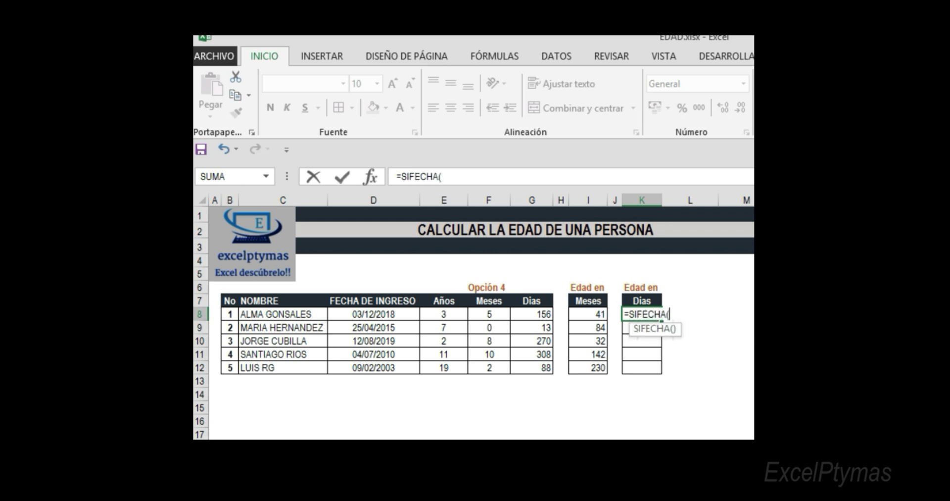
{"action": "left_click", "coordinate": [395, 316]}
{"action": "type", "text": ","}
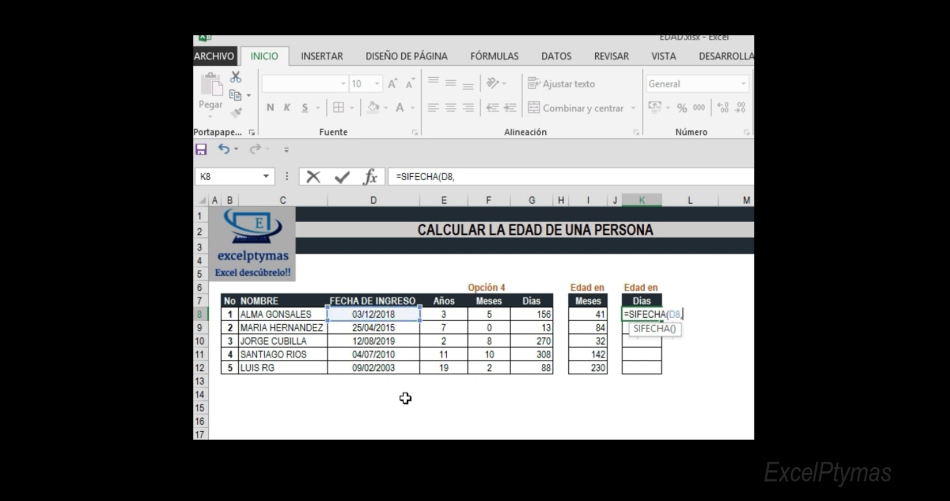
{"action": "type", "text": "HO"}
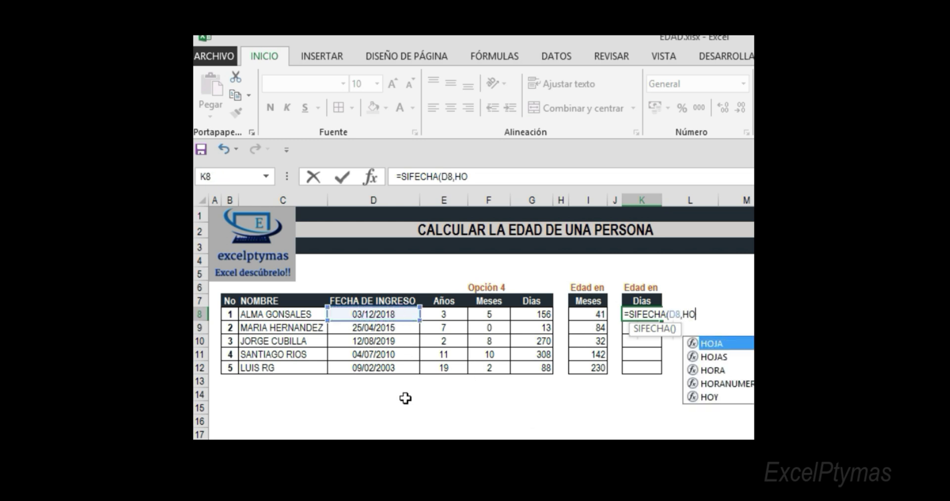
{"action": "type", "text": "Y()"}
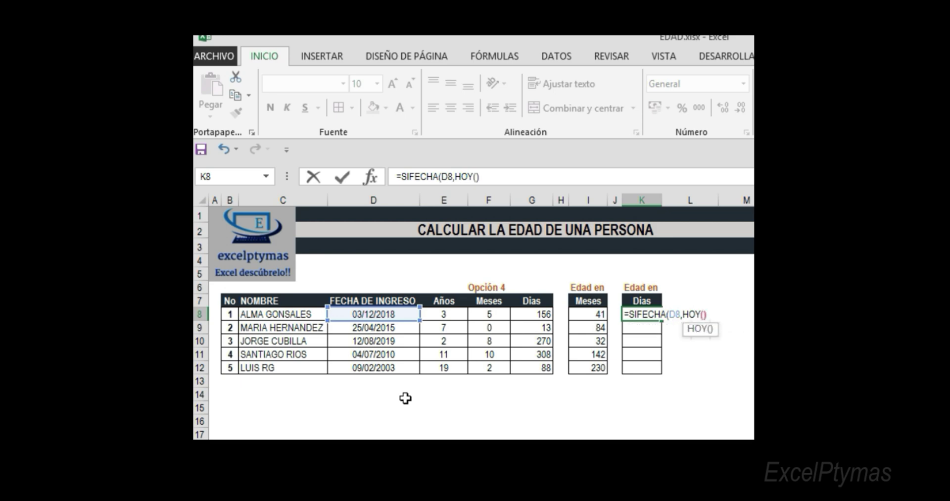
{"action": "type", "text": ","}
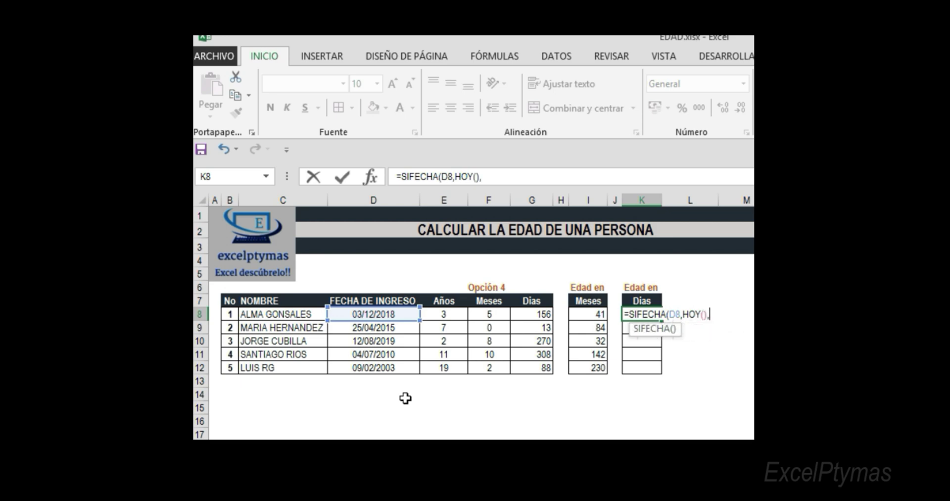
{"action": "type", "text": "\"D\")"}
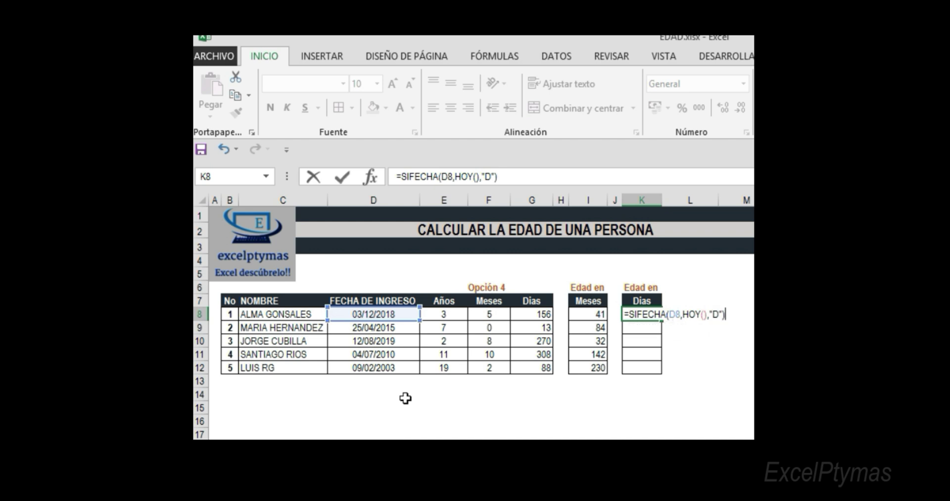
{"action": "key", "text": "Return"}
- Fill the age-in-days formula from cell K8 down through K12 and move the selection away from the tables
{"action": "left_click", "coordinate": [652, 312]}
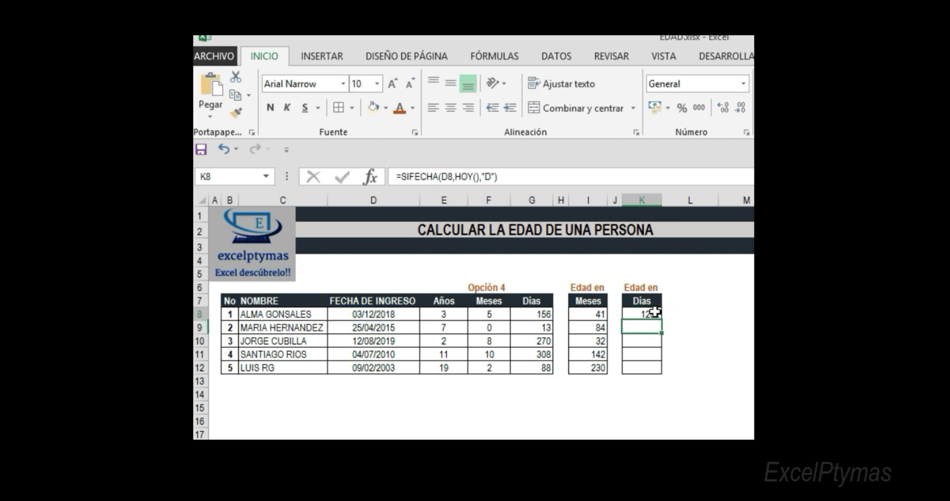
{"action": "left_click_drag", "start_coordinate": [666, 356], "coordinate": [666, 375]}
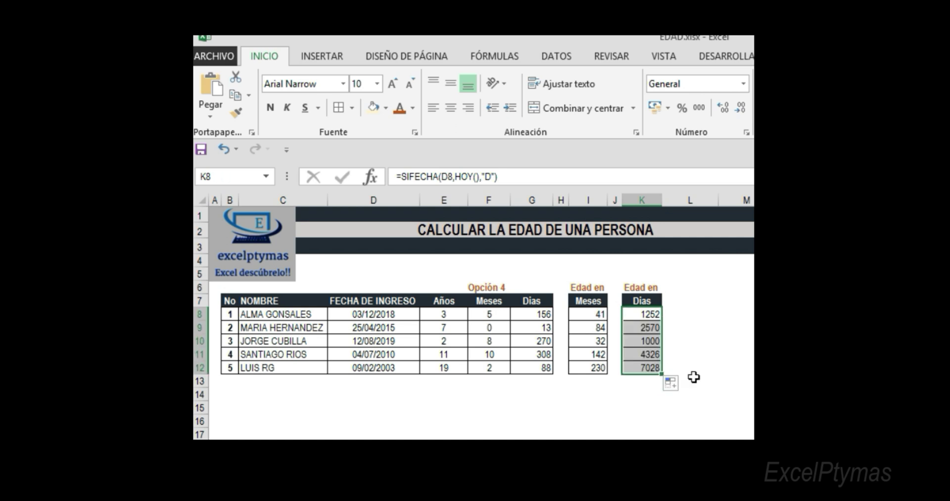
{"action": "left_click", "coordinate": [737, 426]}
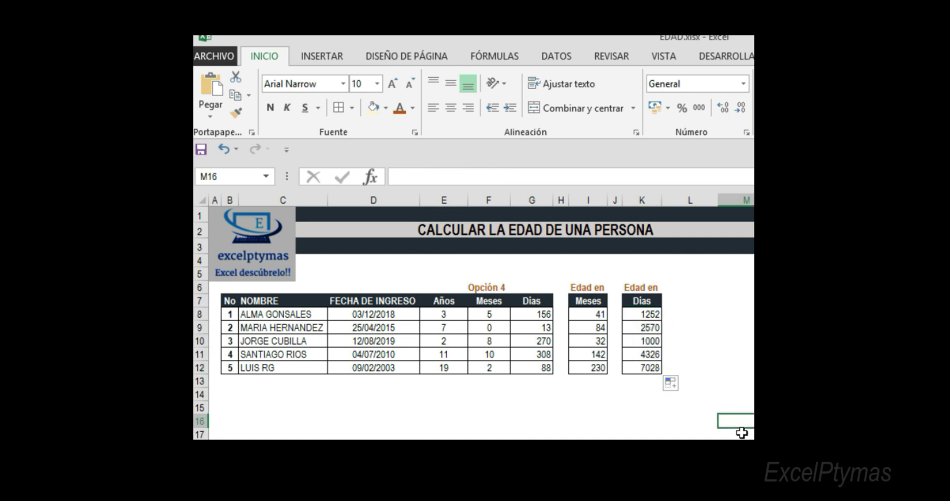
{"action": "key", "text": "Right"}
{"action": "key", "text": "Right"}
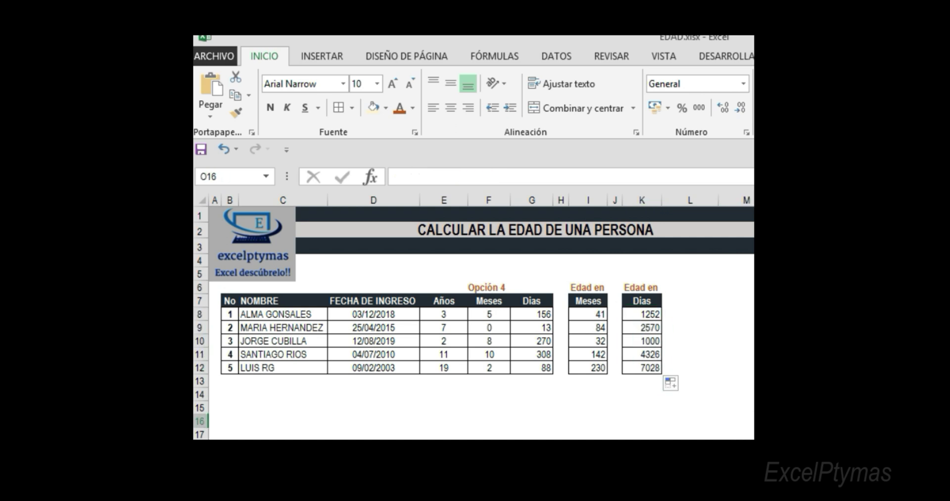